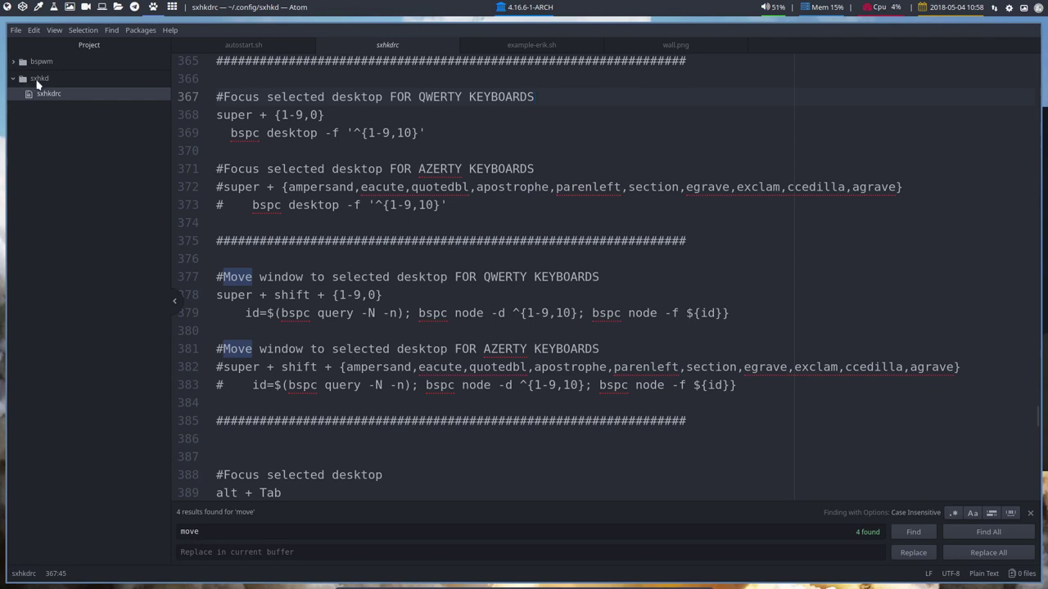
Examine the autostart.sh launcher line in the bspwm folder's bspwmrc and open the autostart.sh script it calls.
left_click(15, 65)
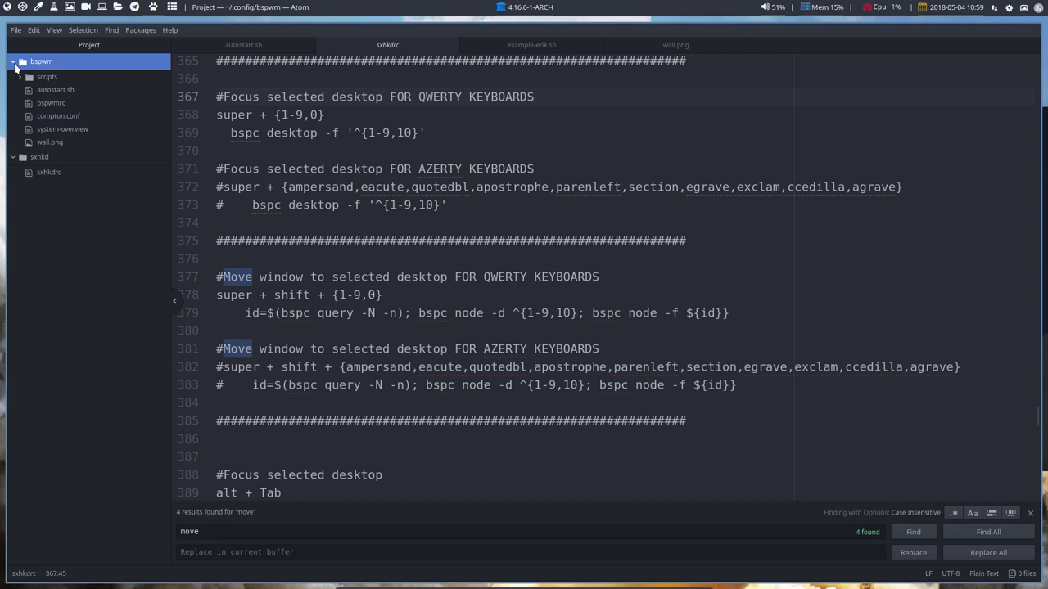
left_click(51, 107)
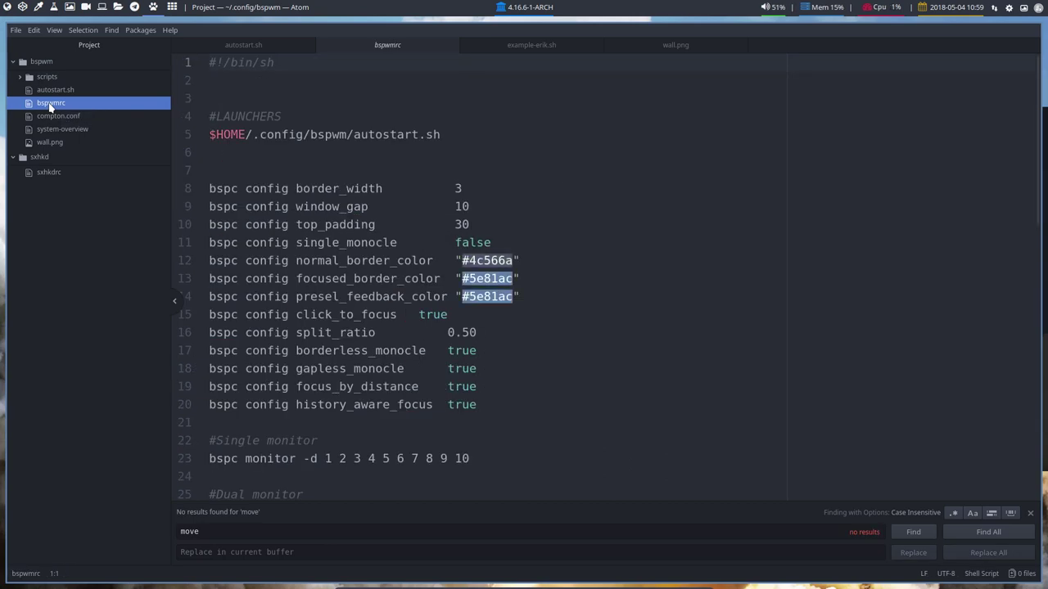
left_click(50, 92)
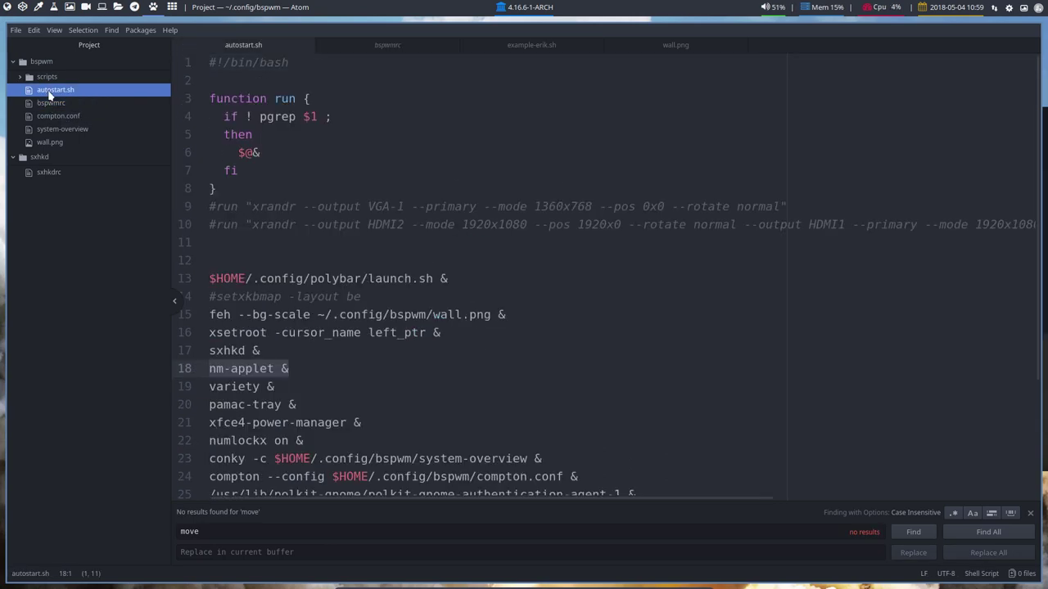
left_click(53, 104)
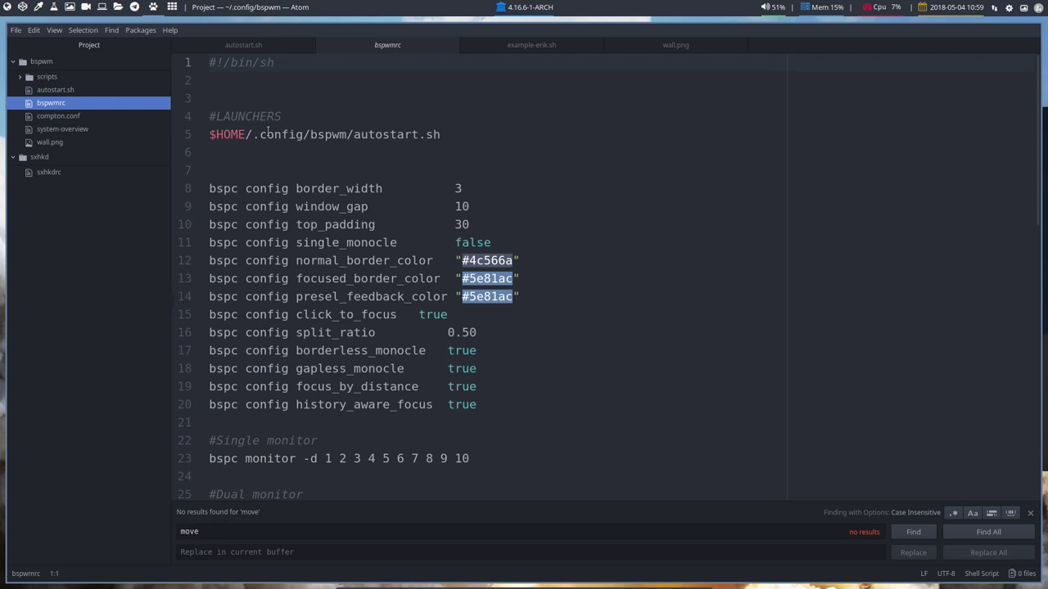
left_click_drag(444, 134, 199, 138)
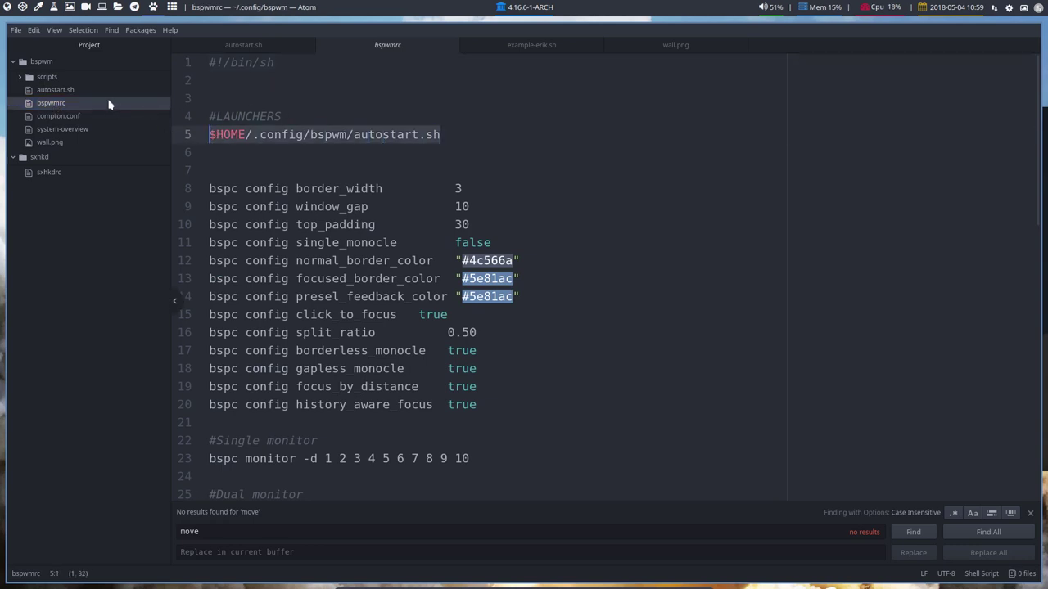
left_click(59, 95)
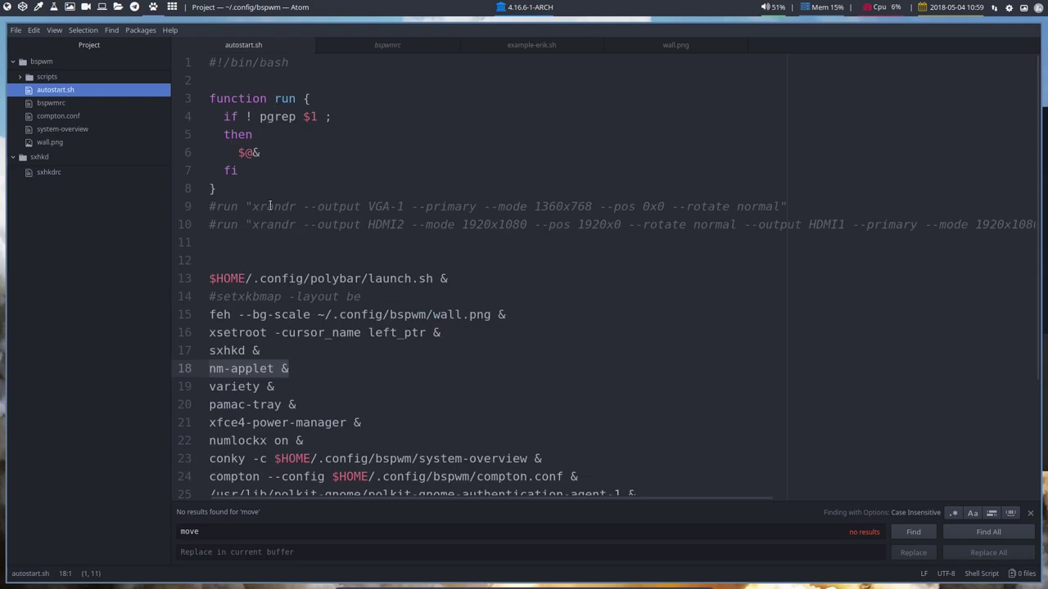
Examine the commented-out xrandr HDMI line and the commented-out setxkbmap line in autostart.sh.
scroll(266, 199, "down", 1)
left_click(184, 199)
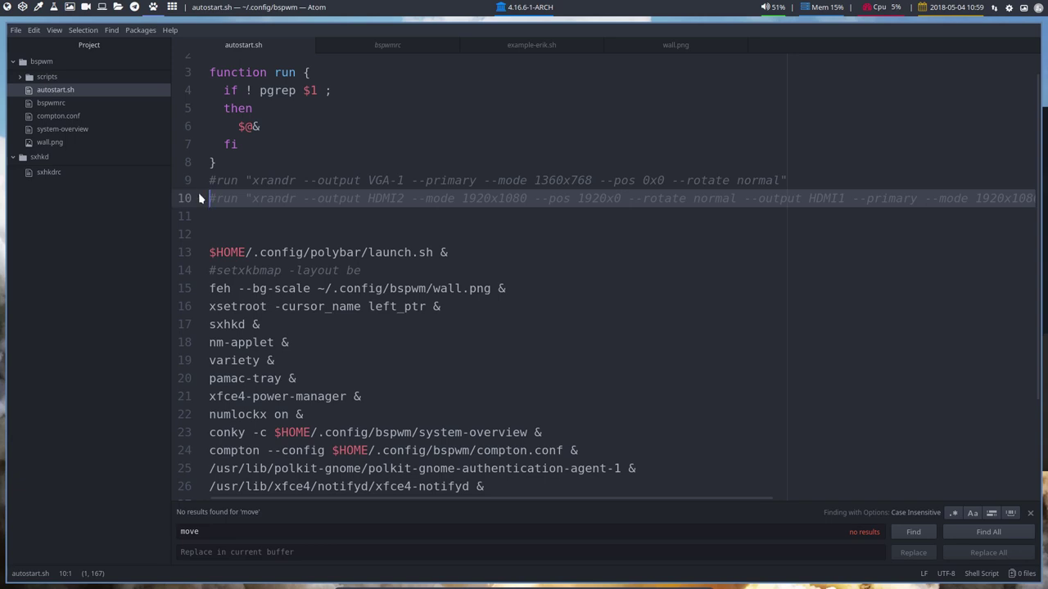
scroll(198, 192, "down", 1)
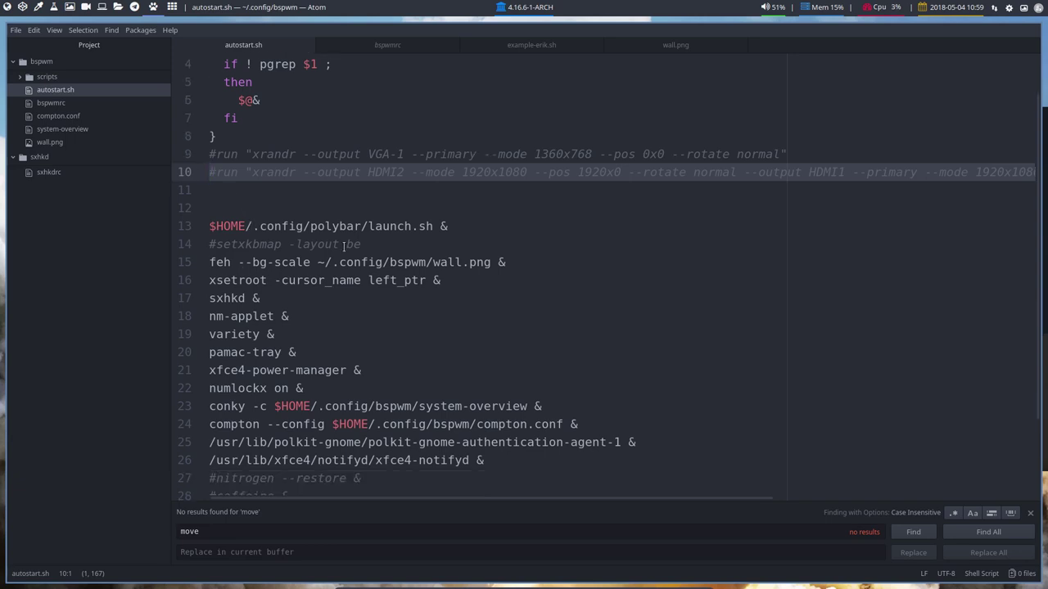
left_click(368, 244)
left_click_drag(368, 244, 212, 243)
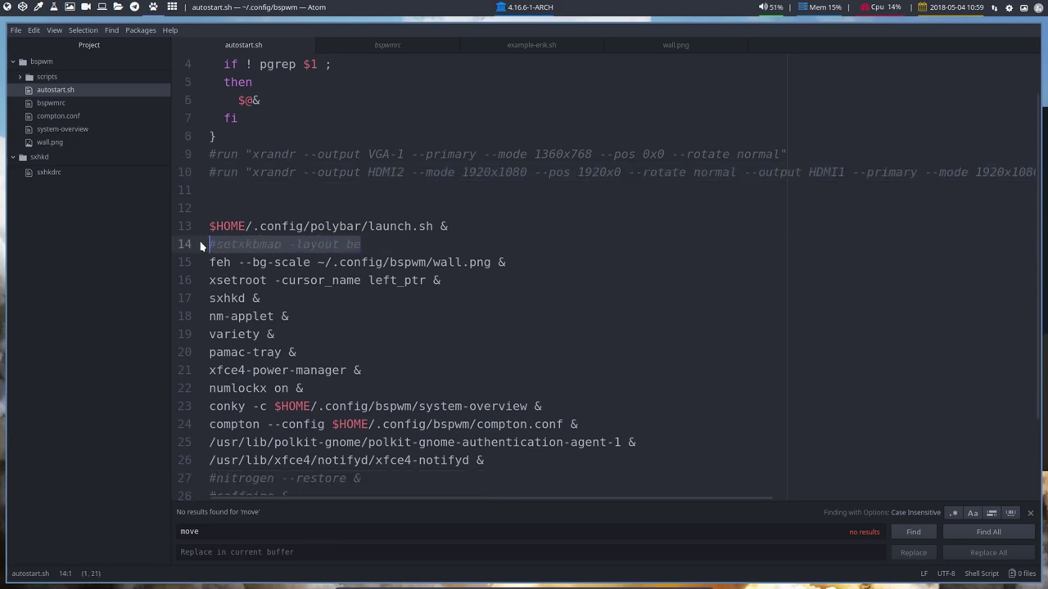
left_click(217, 244)
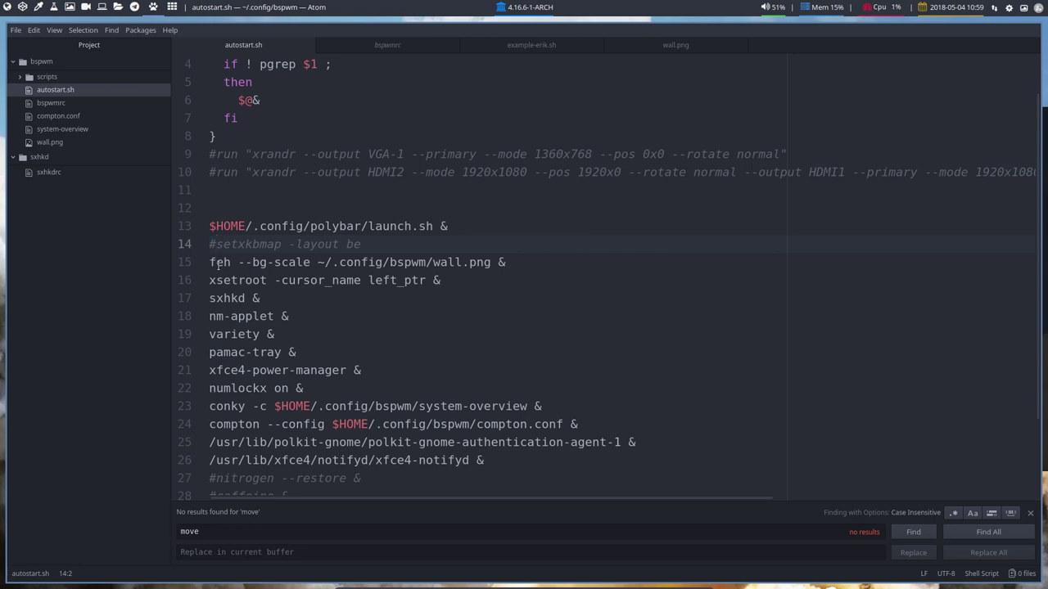
left_click(400, 254)
left_click(402, 243)
type("azer")
key("BackSpace")
key("BackSpace")
key("BackSpace")
key("BackSpace")
Uncomment the "setxkbmap -layout be" line in autostart.sh and save the file.
left_click(217, 243)
key("BackSpace")
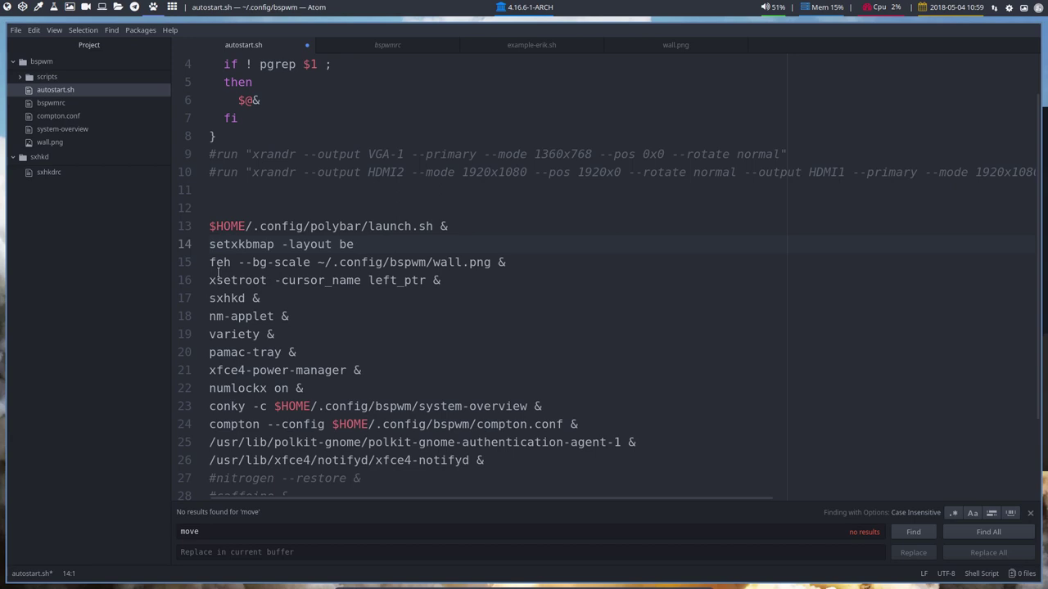
key("ctrl+s")
Review the remaining startup entries in autostart.sh, look at sxhkdrc, and highlight the "sxhkd &" line in autostart.sh.
scroll(217, 274, "down", 2)
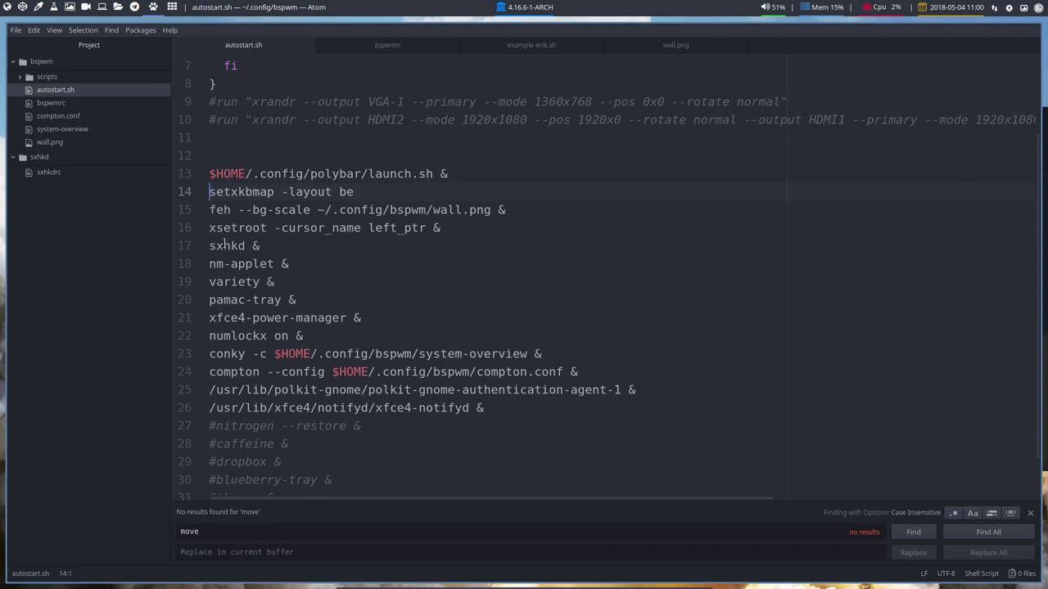
scroll(219, 237, "down", 1)
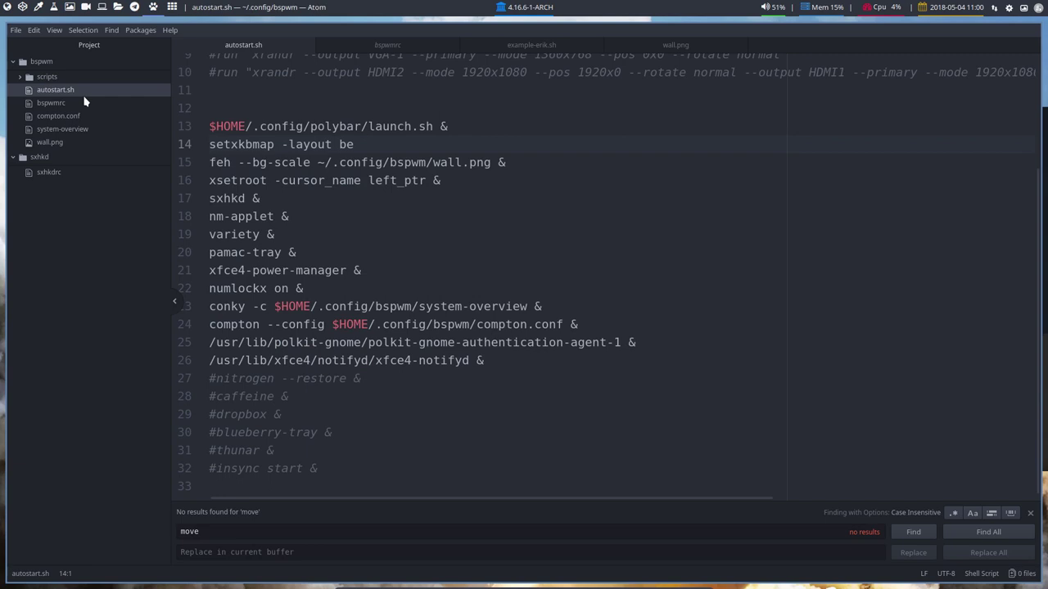
scroll(251, 145, "up", 1)
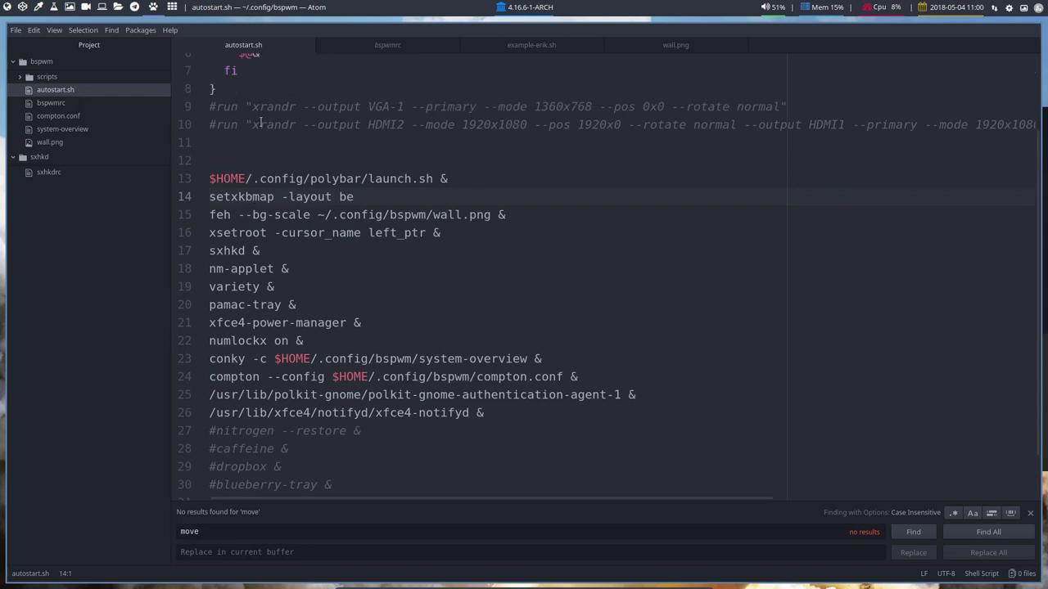
left_click(50, 172)
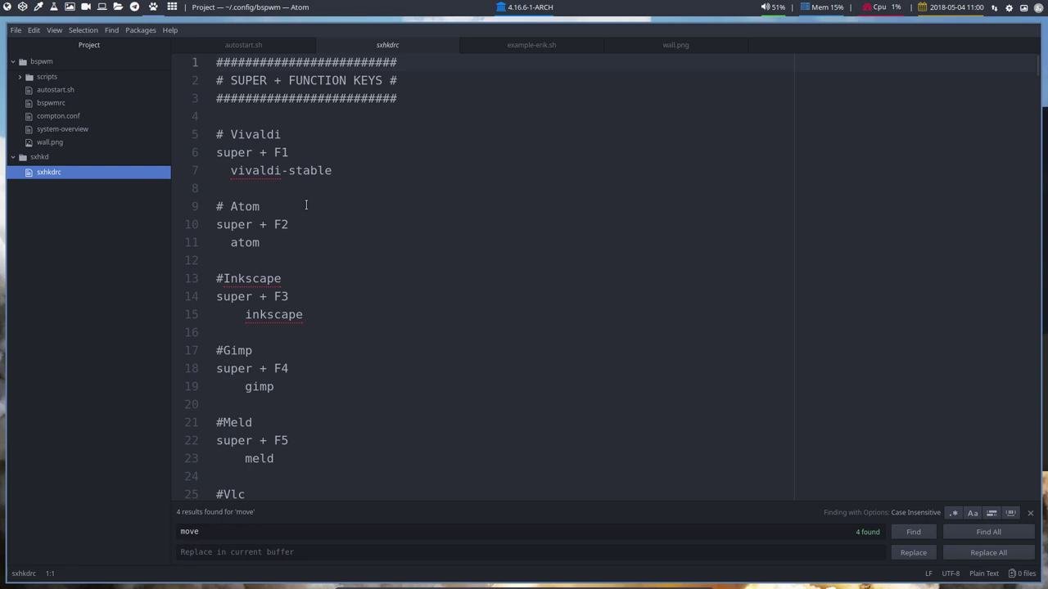
left_click(78, 91)
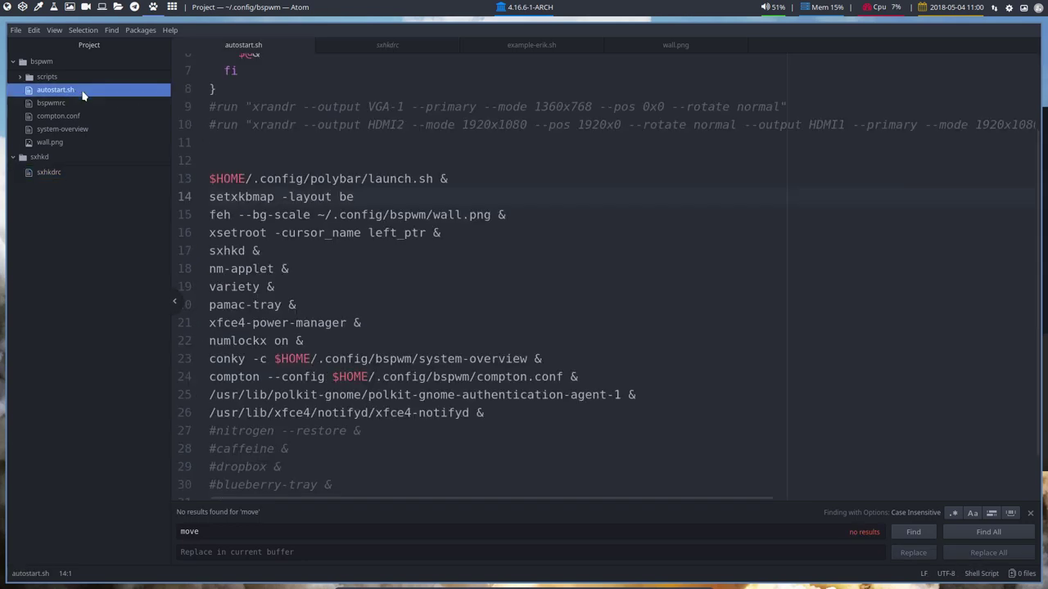
left_click_drag(268, 251, 187, 259)
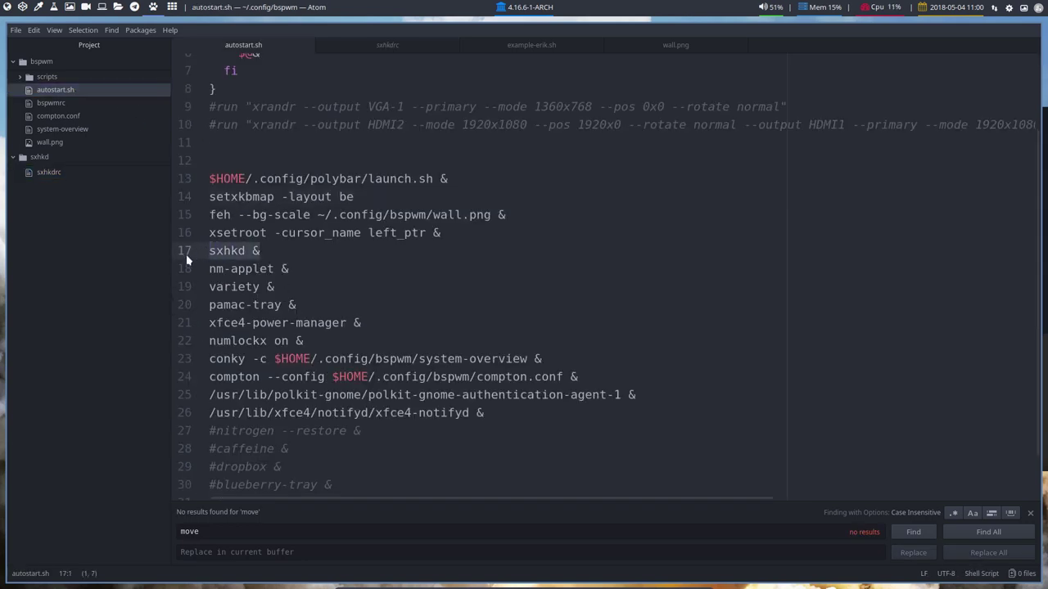
Open sxhkdrc and search it for "azerty".
left_click(80, 172)
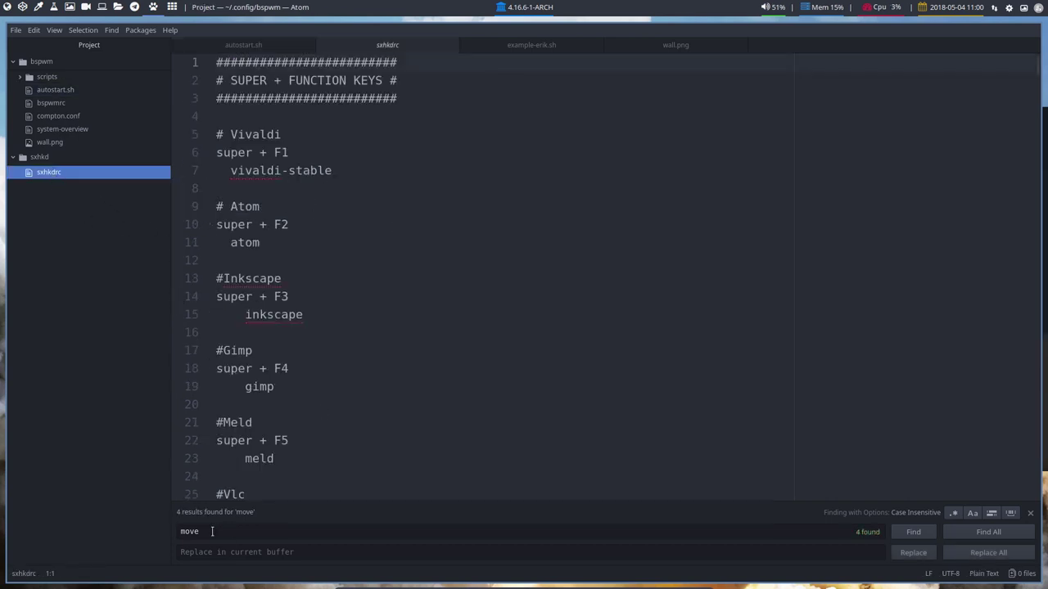
key("ctrl+f")
type("azerty")
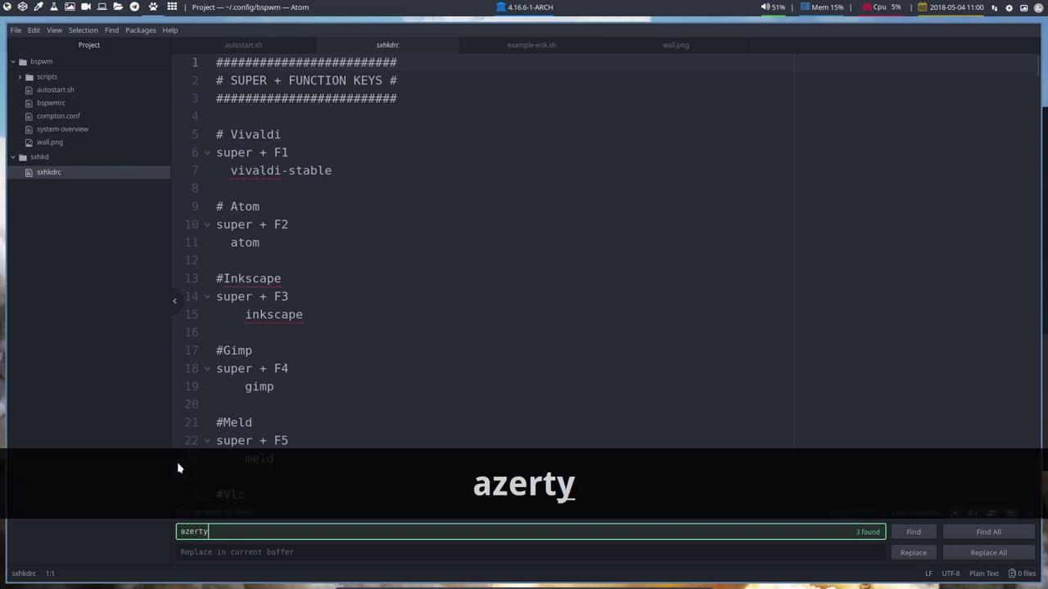
key("Return")
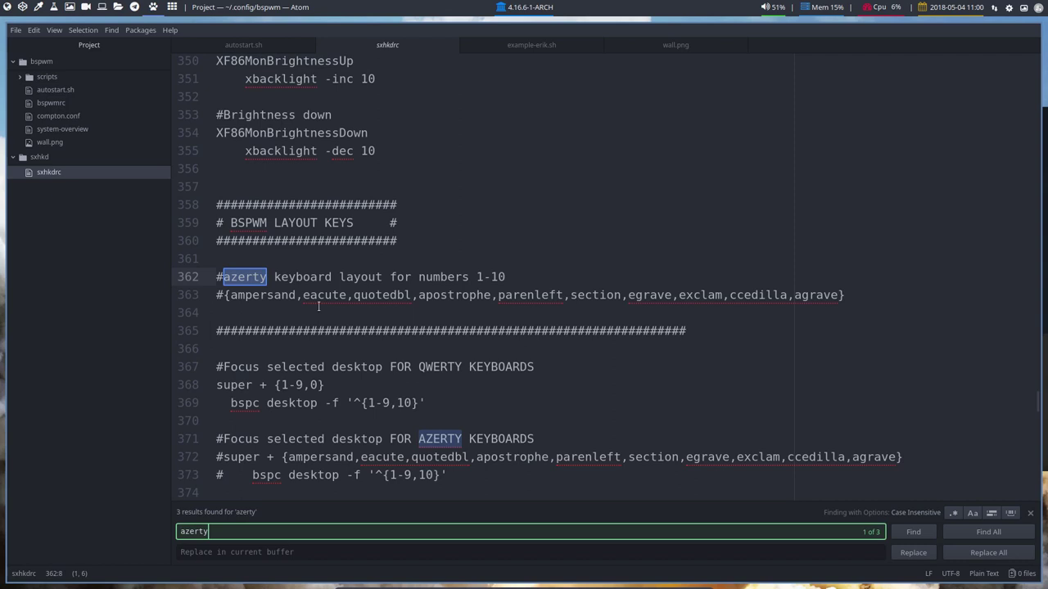
Examine the commented list of azerty key names for numbers 1-10 under BSPWM LAYOUT KEYS, starting at ampersand.
left_click(246, 279)
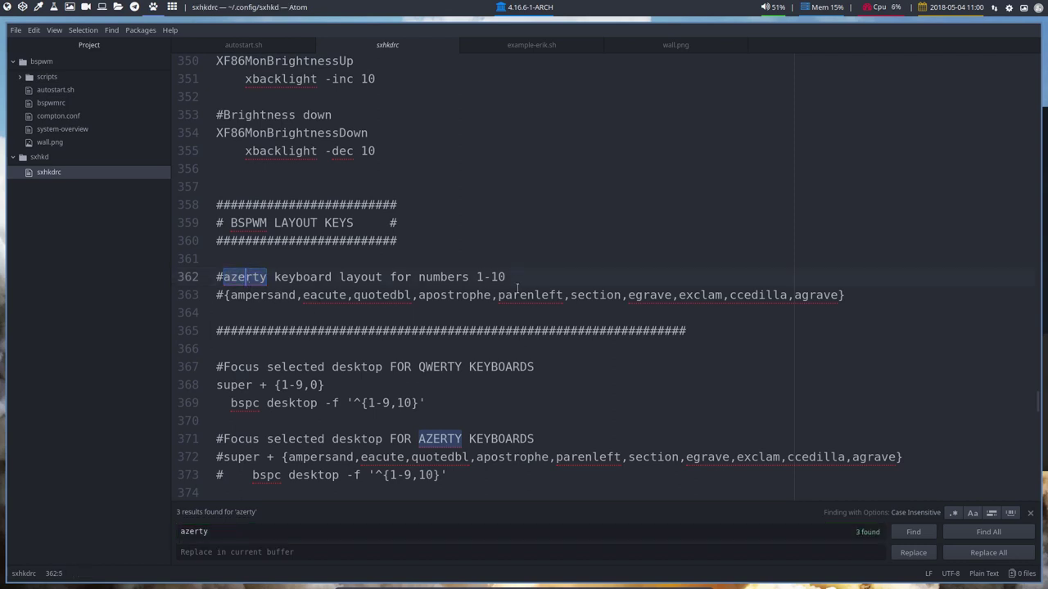
left_click(256, 296)
left_click(227, 297)
key("Right")
key("Right")
key("Right")
key("Right")
key("Right")
key("Right")
key("Right")
key("Right")
key("Right")
key("Right")
key("Right")
key("Right")
key("Right")
key("Right")
key("Right")
key("Right")
key("Right")
key("Right")
key("Right")
key("Right")
Comment out both lines of the QWERTY "Focus selected desktop" binding with #.
left_click(285, 385)
scroll(298, 385, "down", 1)
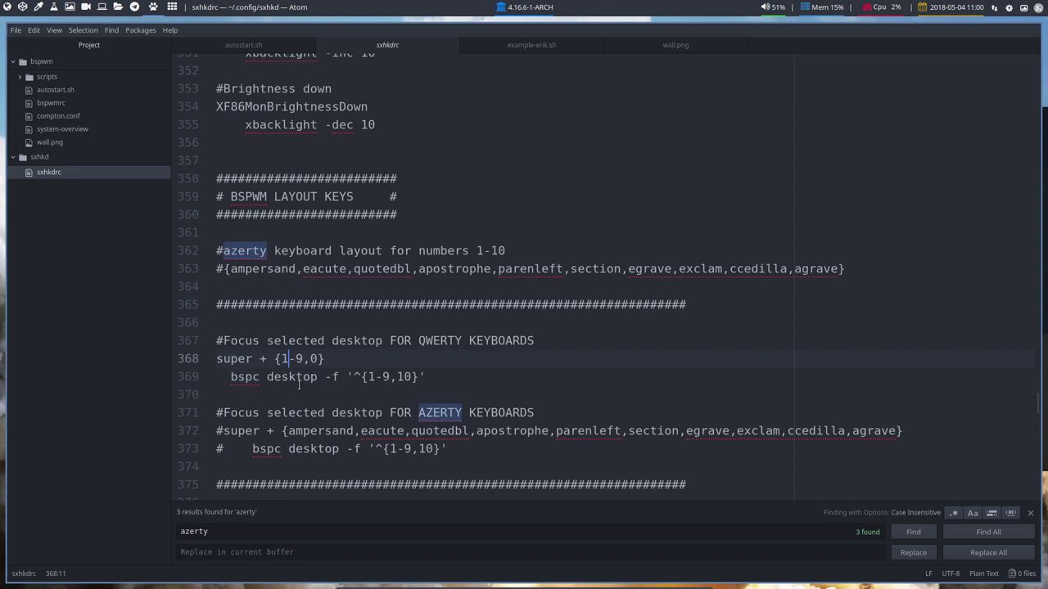
left_click(218, 359)
type("#")
key("Down")
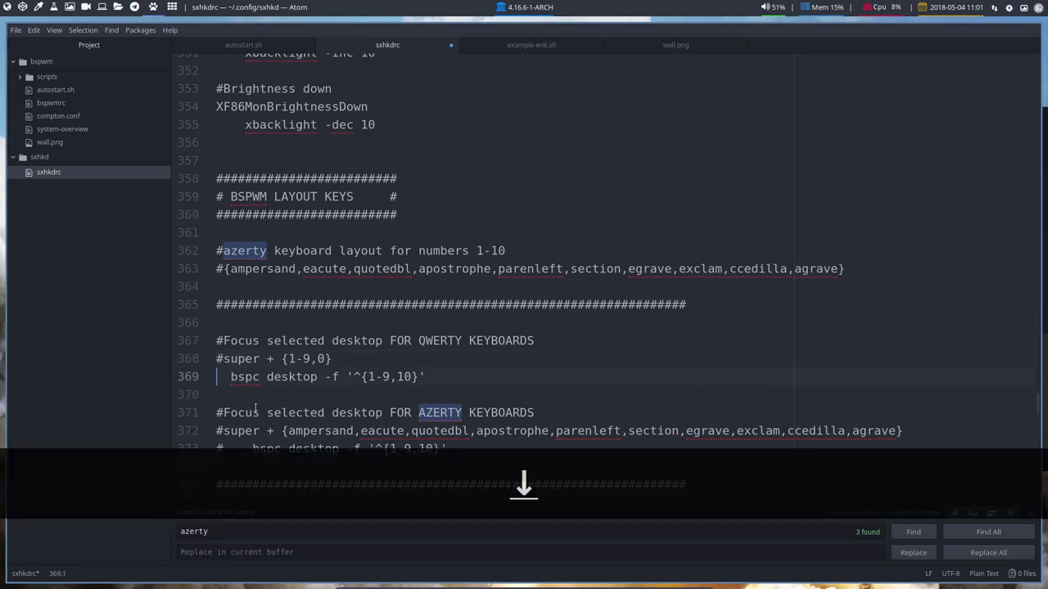
type("#")
Uncomment both lines of the AZERTY "Focus selected desktop" binding and save sxhkdrc.
key("Down")
key("Down")
key("Down")
key("BackSpace")
key("Down")
key("Delete")
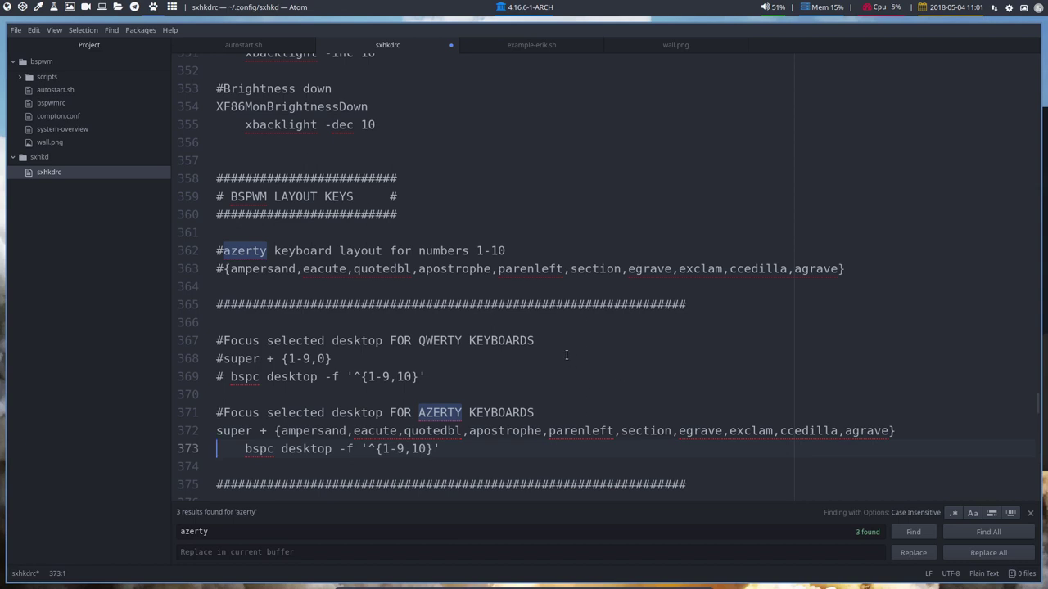
scroll(467, 459, "down", 1)
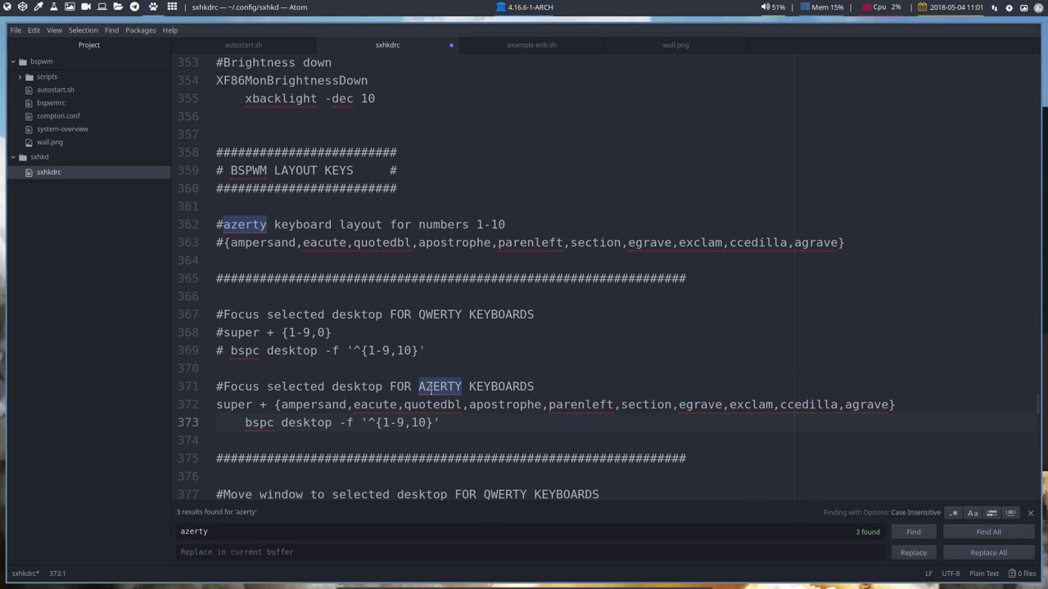
key("ctrl+s")
Go to the next azerty match and comment out both lines of the QWERTY "Move window to selected desktop" binding.
left_click(911, 533)
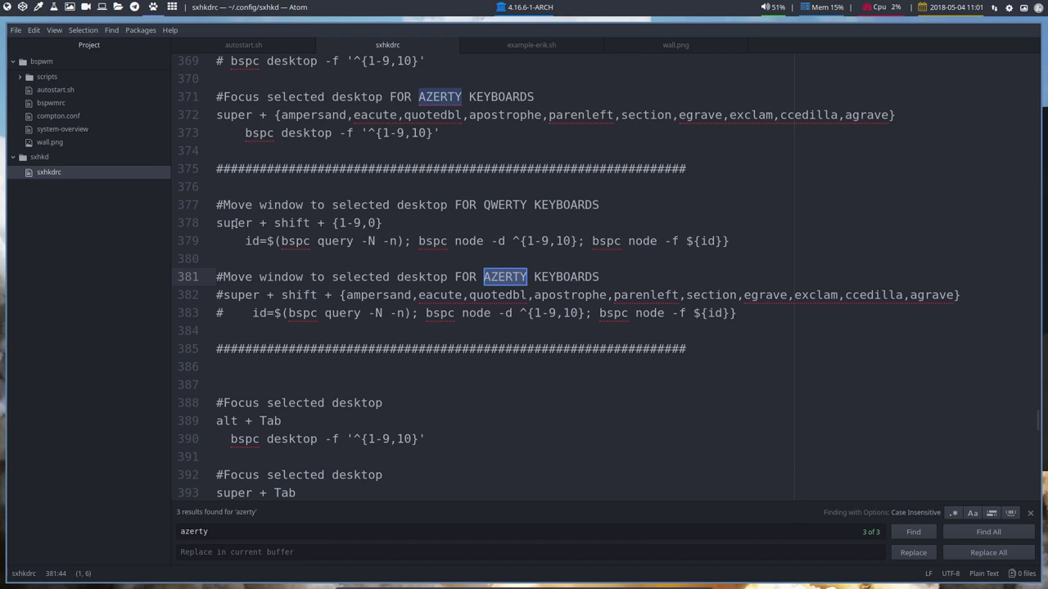
left_click(219, 223)
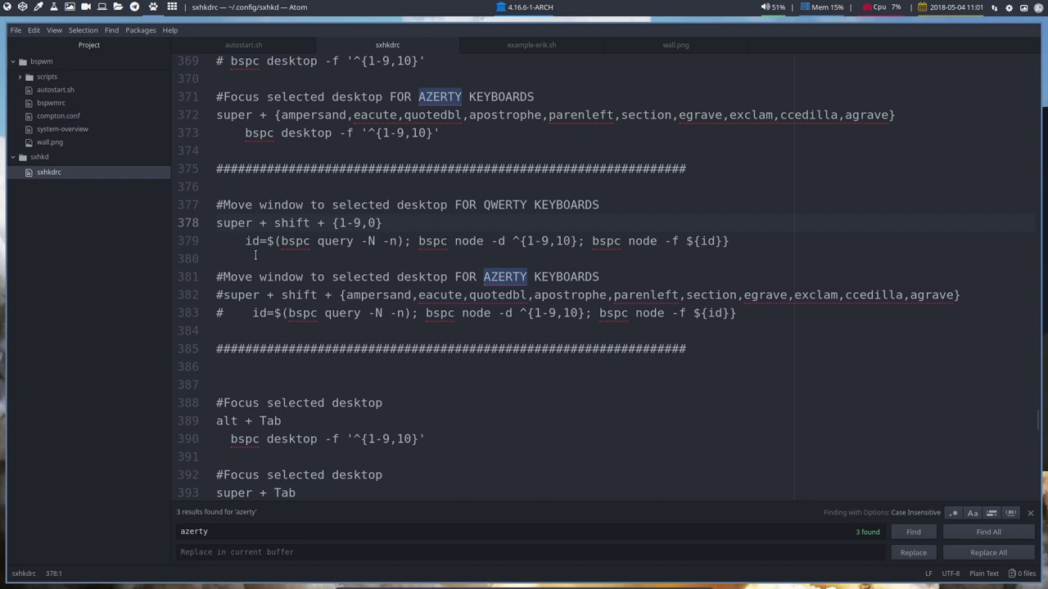
type("#")
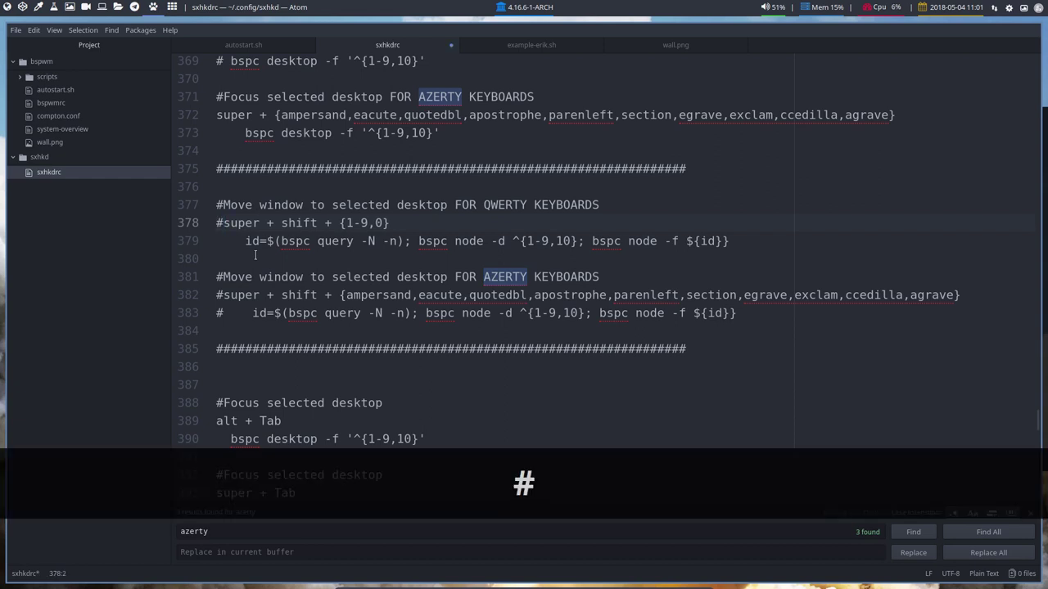
key("Down")
type("#")
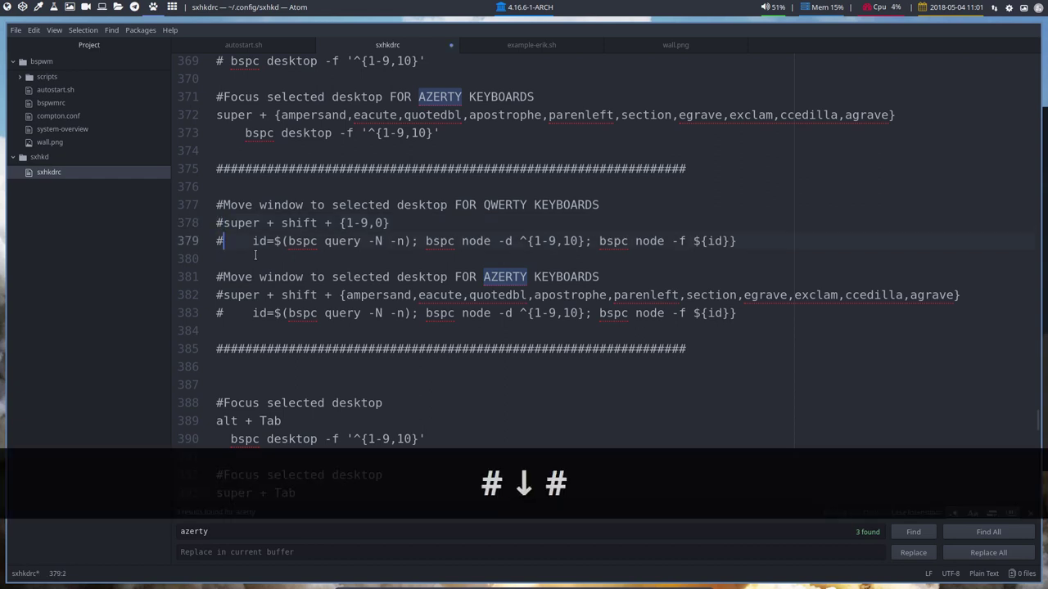
Uncomment both lines of the AZERTY "Move window to selected desktop" binding and save sxhkdrc.
key("Down")
key("Down")
key("Down")
key("BackSpace")
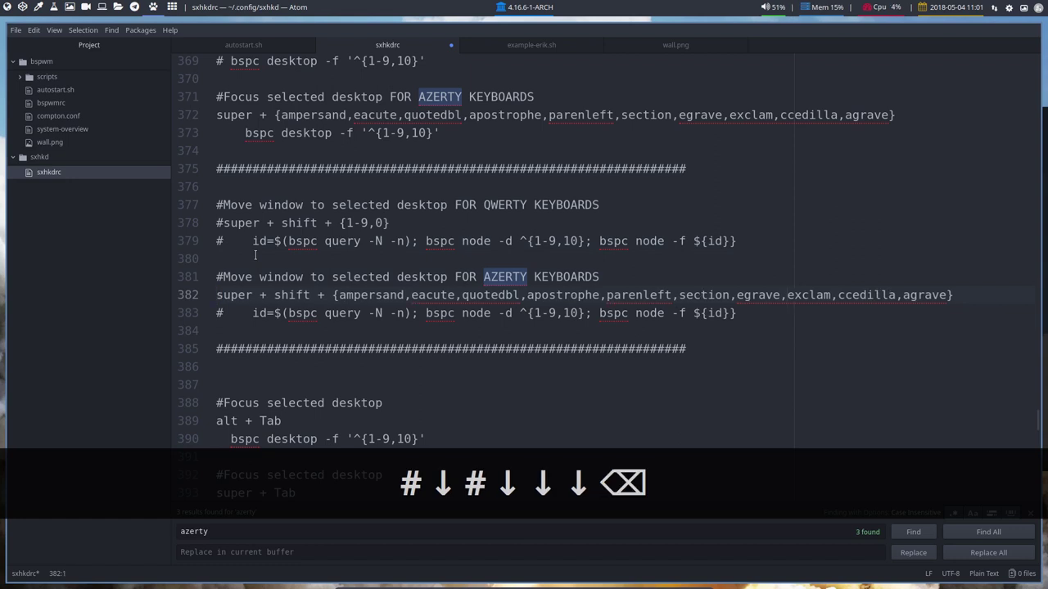
key("Down")
key("Delete")
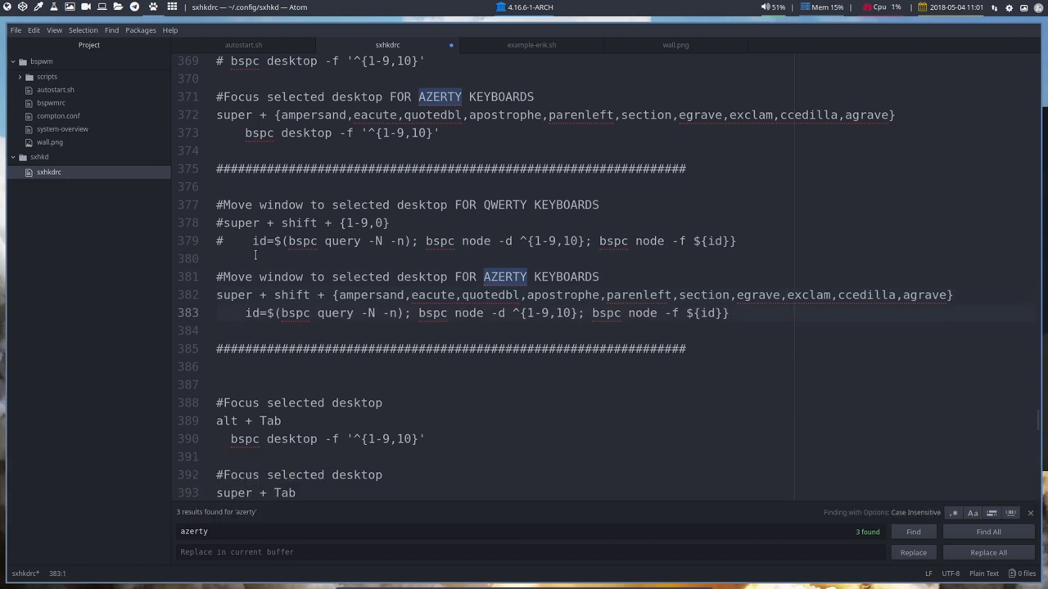
key("ctrl+s")
Replace the "variety &" line in autostart.sh with "§" and switch to an empty desktop.
left_click(58, 93)
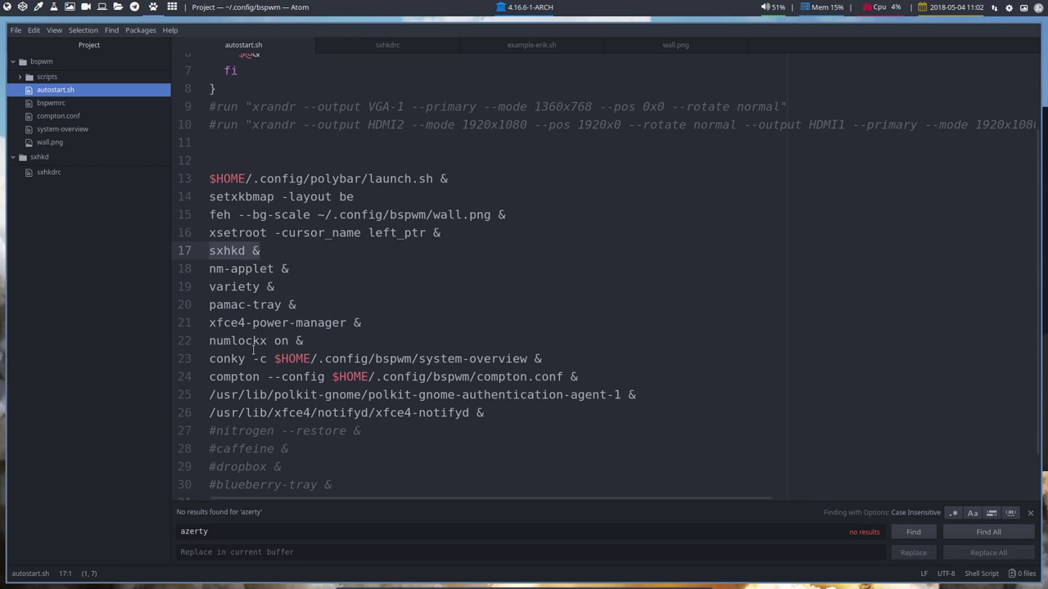
left_click(211, 289)
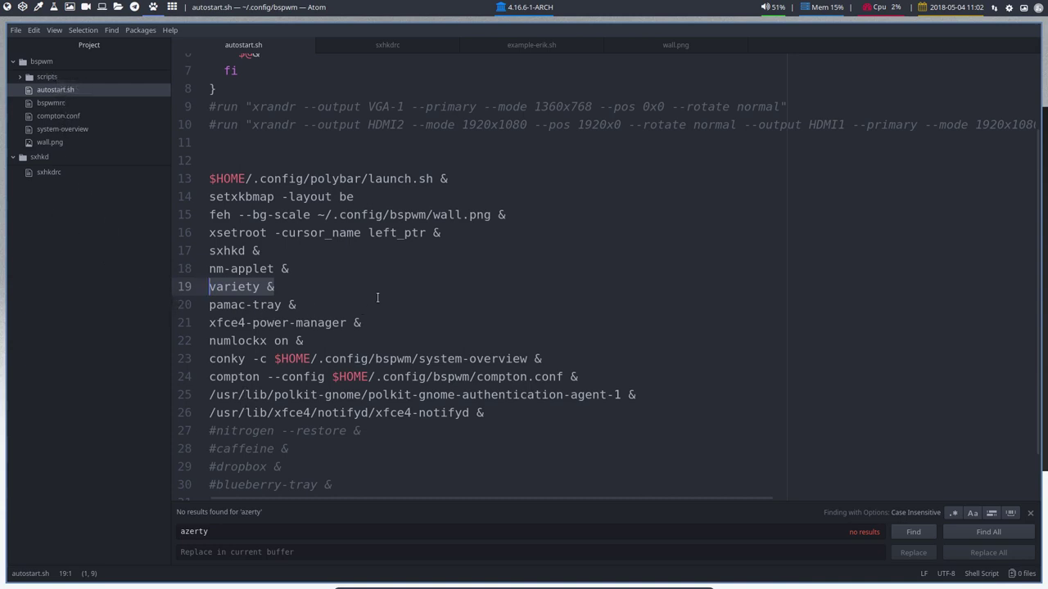
type("§")
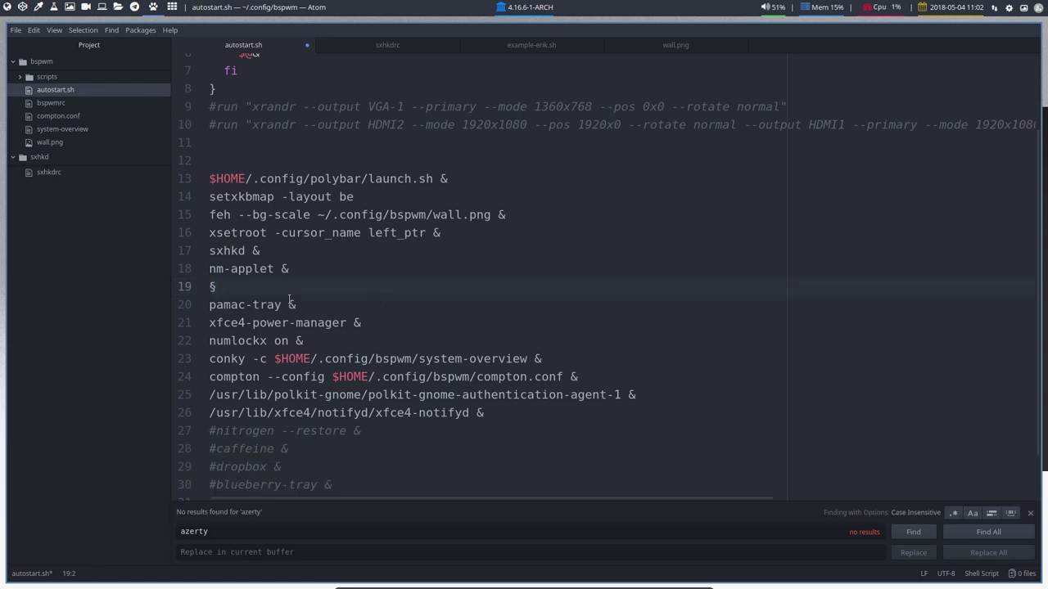
left_click(105, 8)
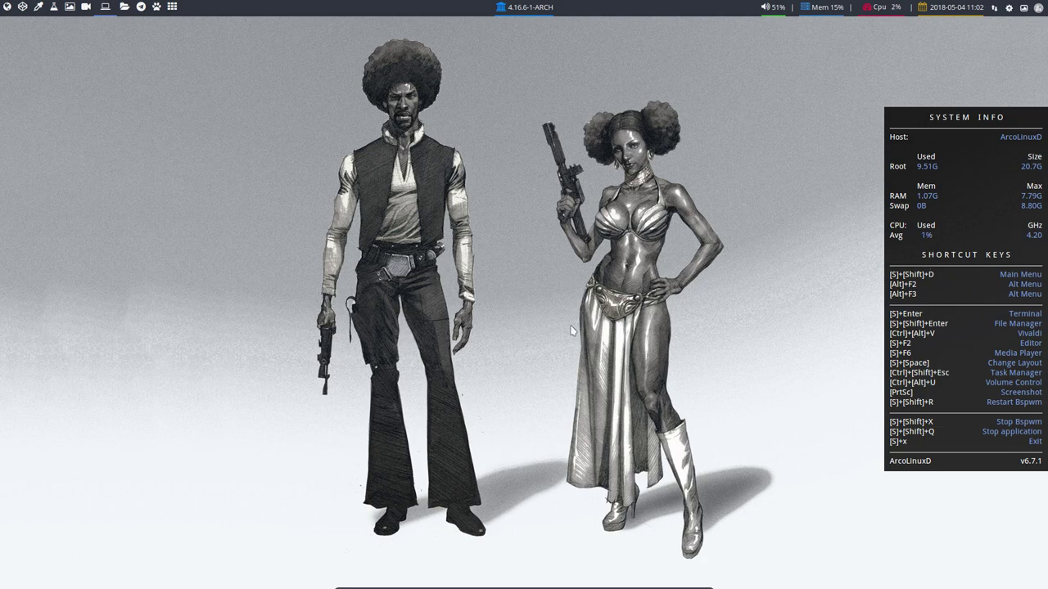
Change the wallpaper through Variety and close its preferences window.
key("alt+t")
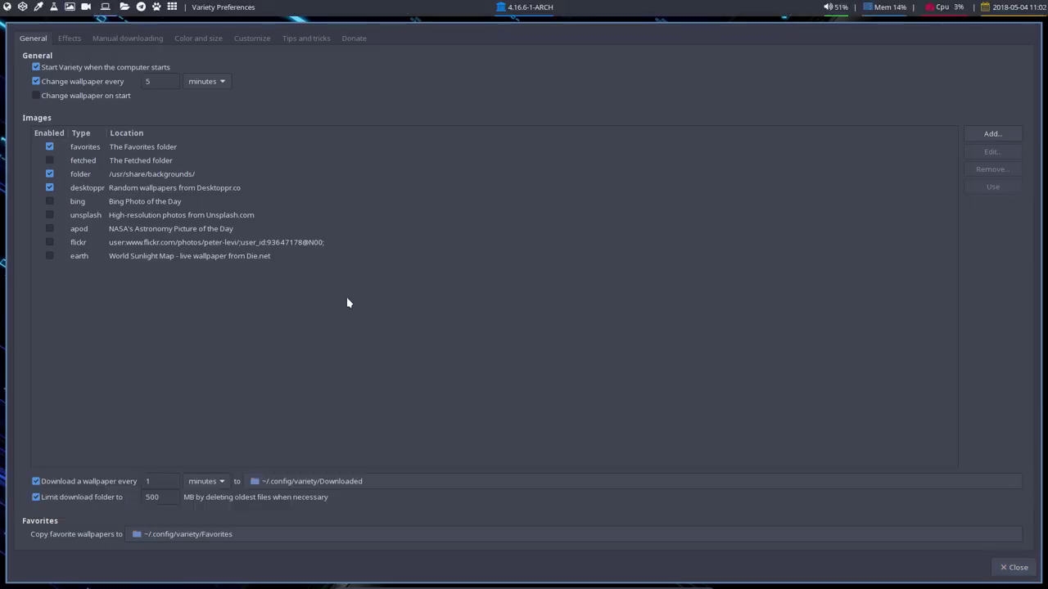
left_click(1016, 568)
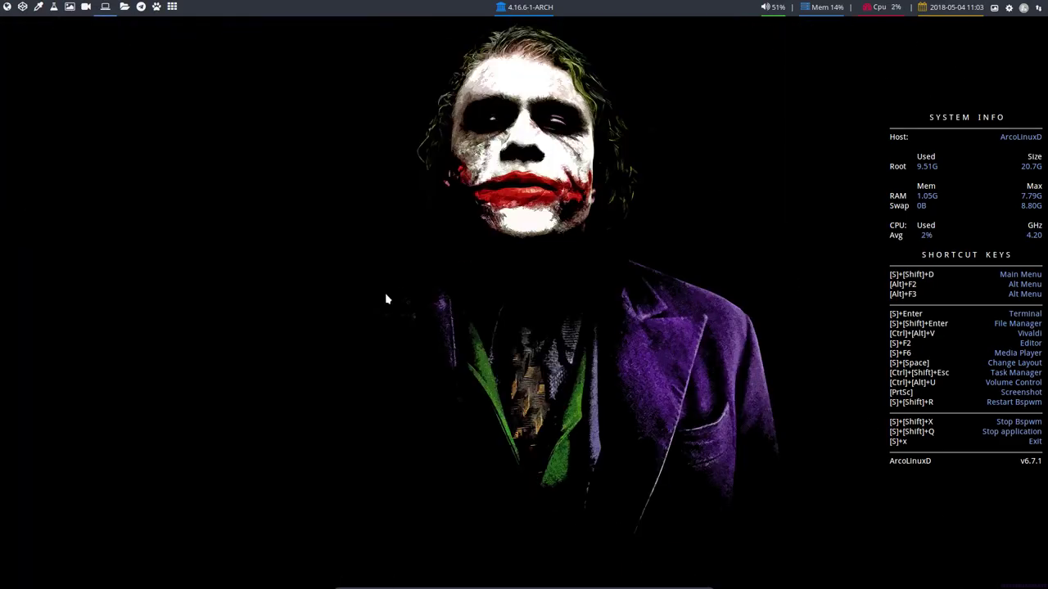
Log out of the bspwm session and log back in with the account password.
key("super+x")
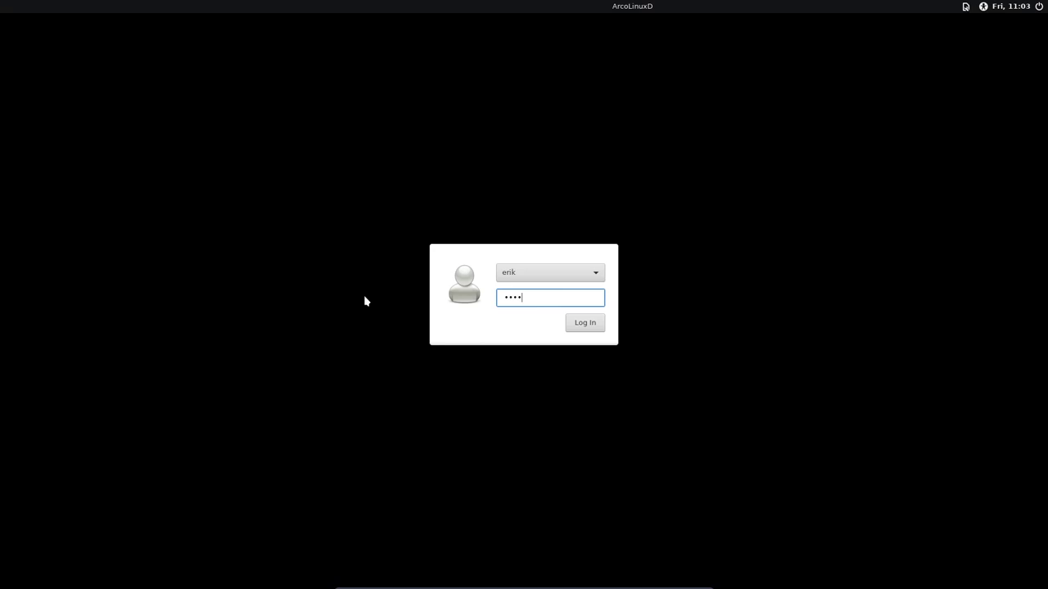
key("Return")
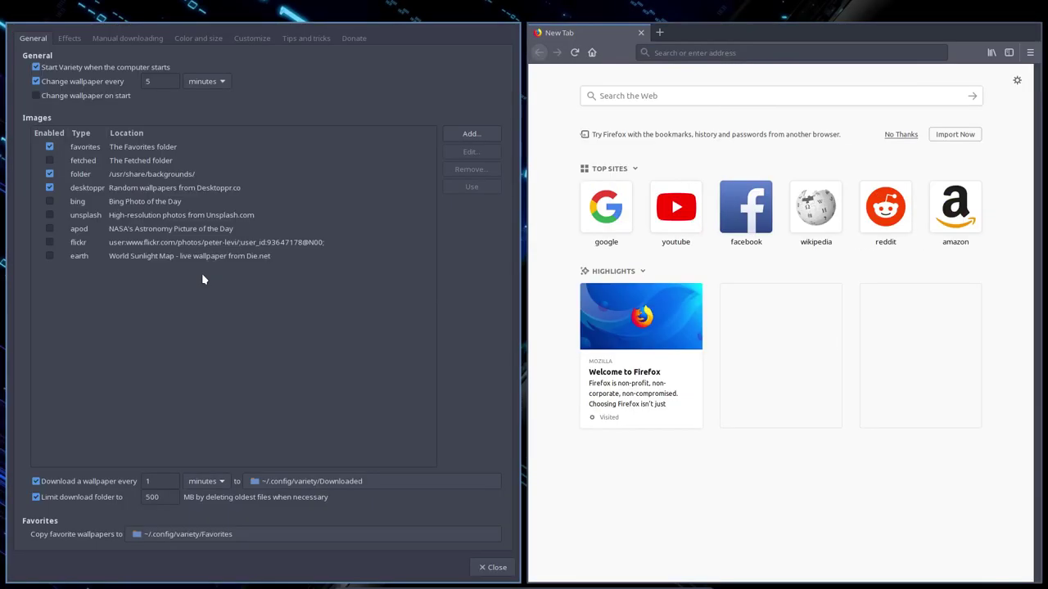
Close the Variety Preferences window and the Firefox window.
left_click(489, 568)
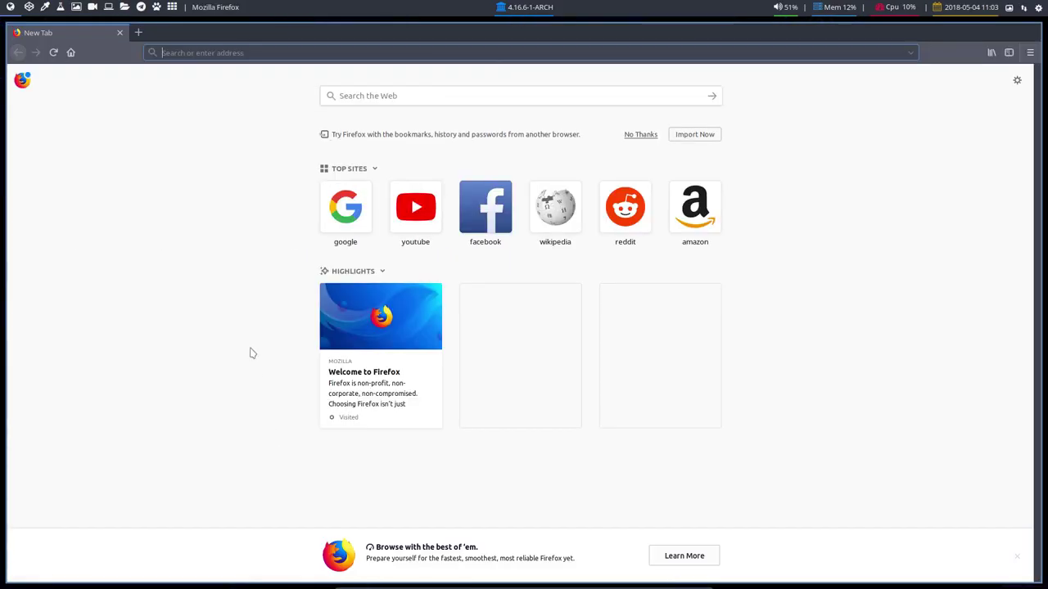
left_click(156, 208)
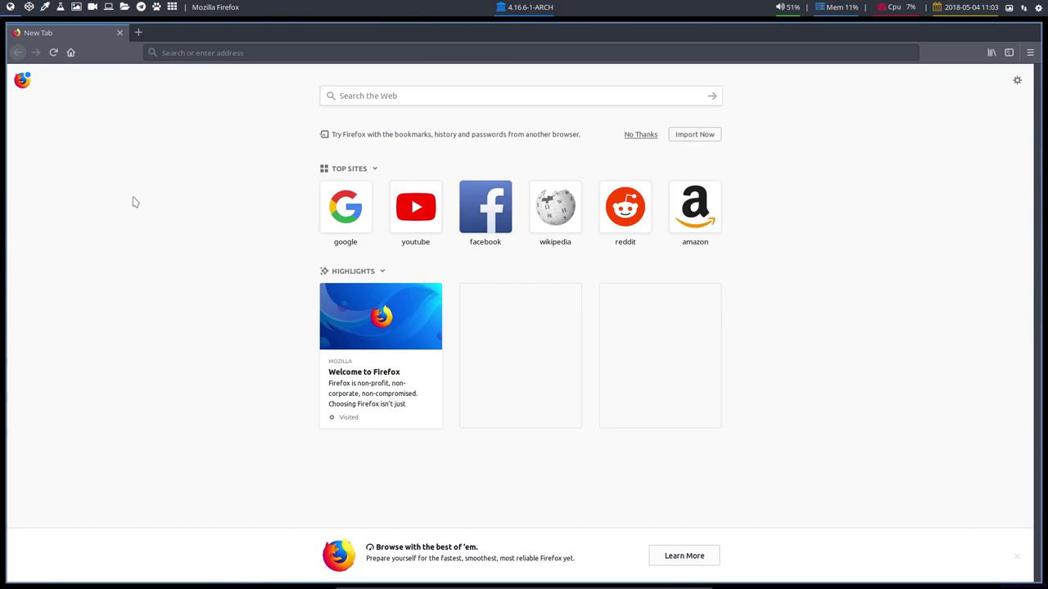
key("super+shift+q")
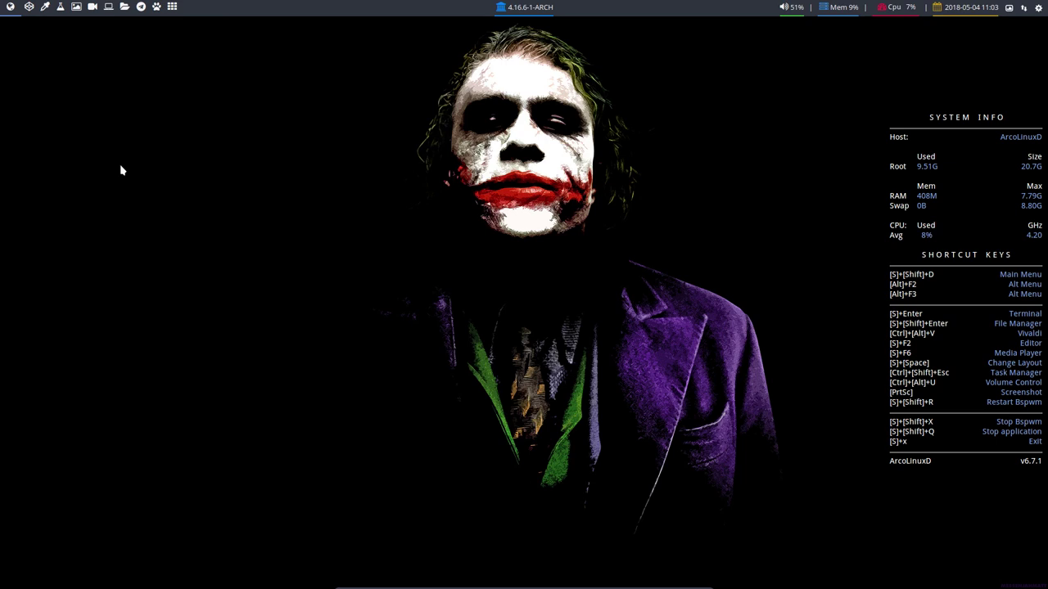
Switch to the paw desktop and open autostart.sh from the bspwm configuration folder in Atom.
left_click(155, 7)
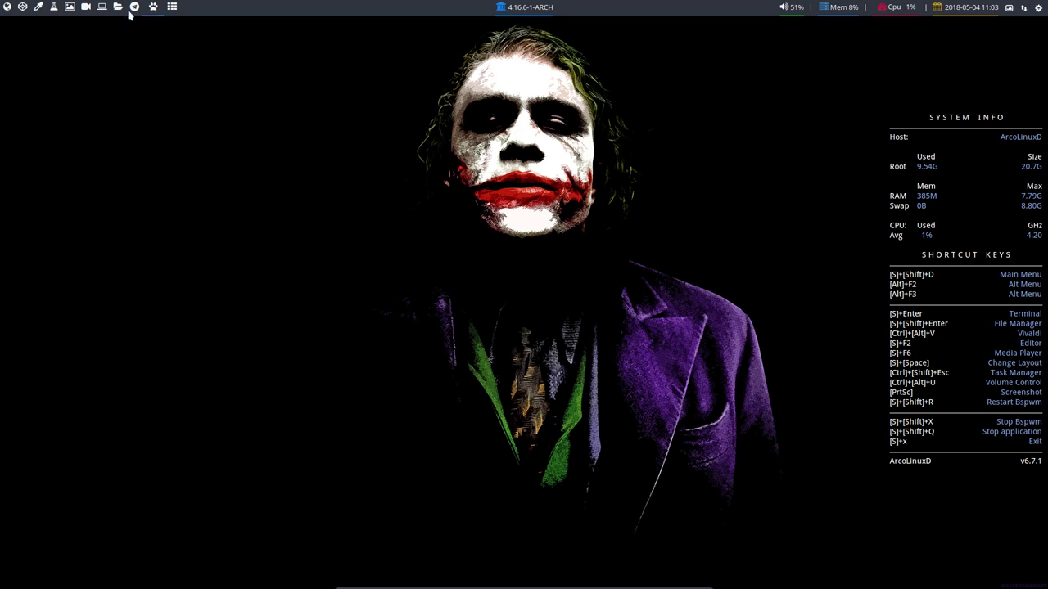
left_click(152, 10)
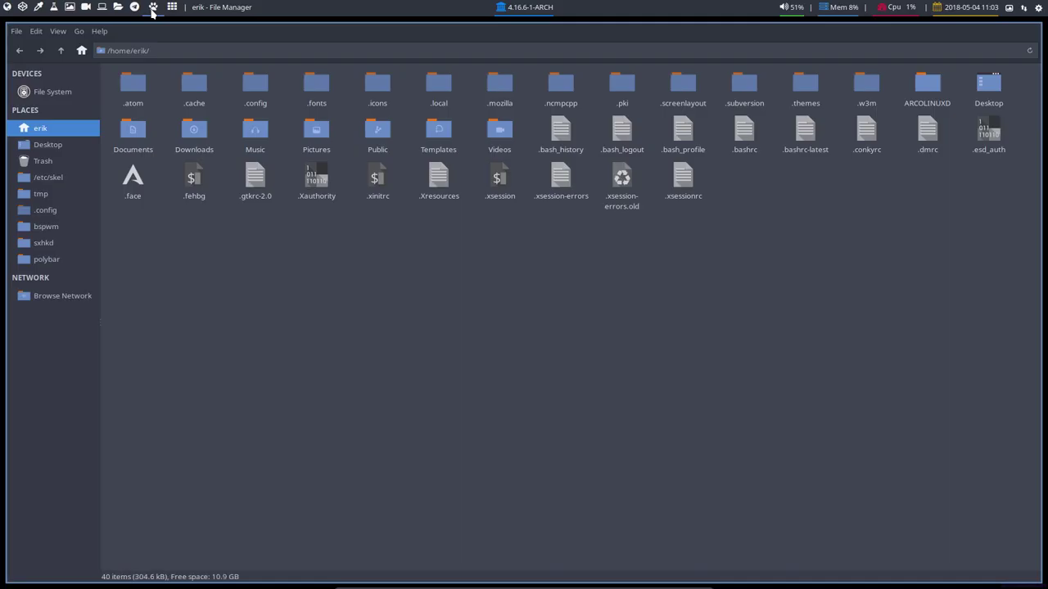
left_click(50, 243)
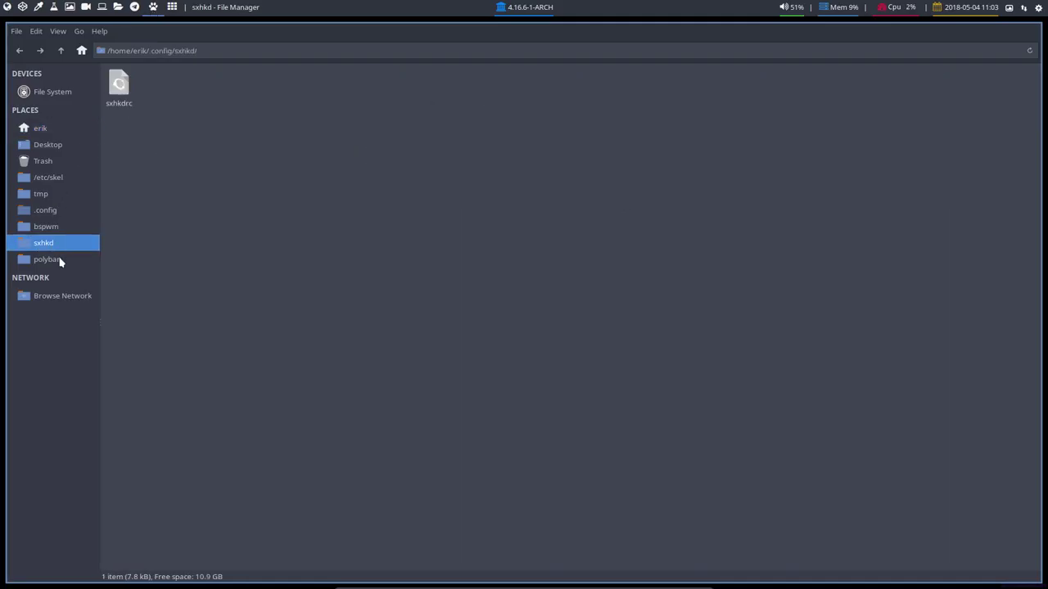
left_click(55, 227)
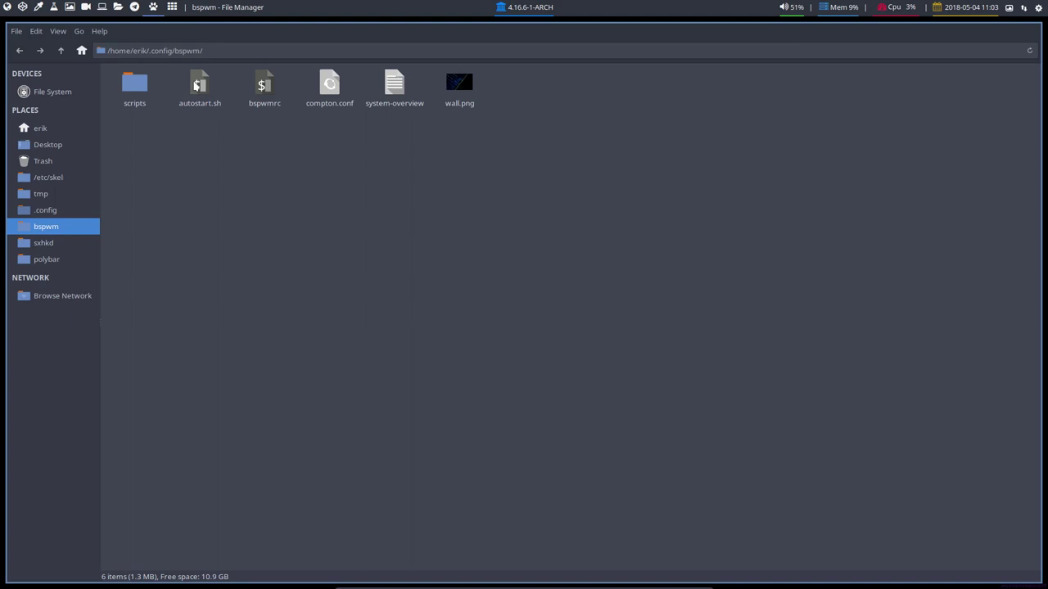
left_click(196, 86)
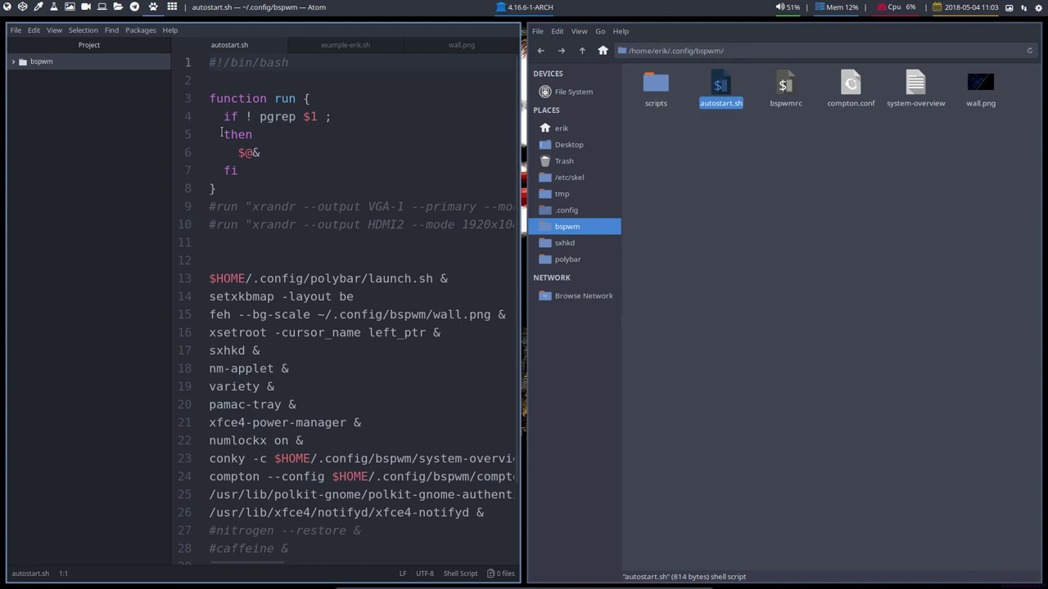
key("super+shift+d")
type("scre")
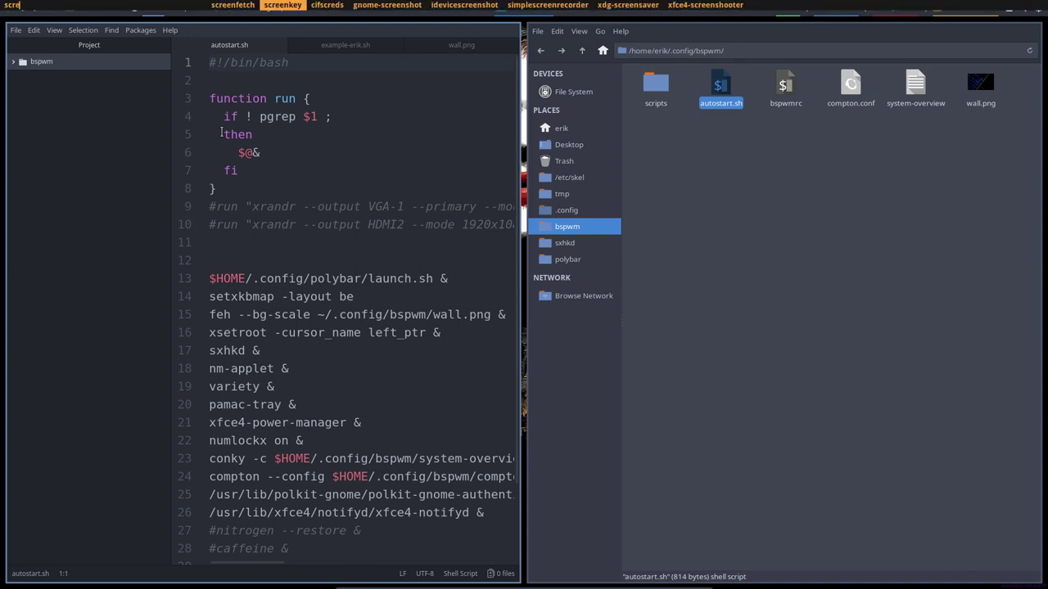
key("Escape")
Add the line "screenkey &" below "pamac-tray &" in autostart.sh and save the file.
scroll(296, 360, "down", 1)
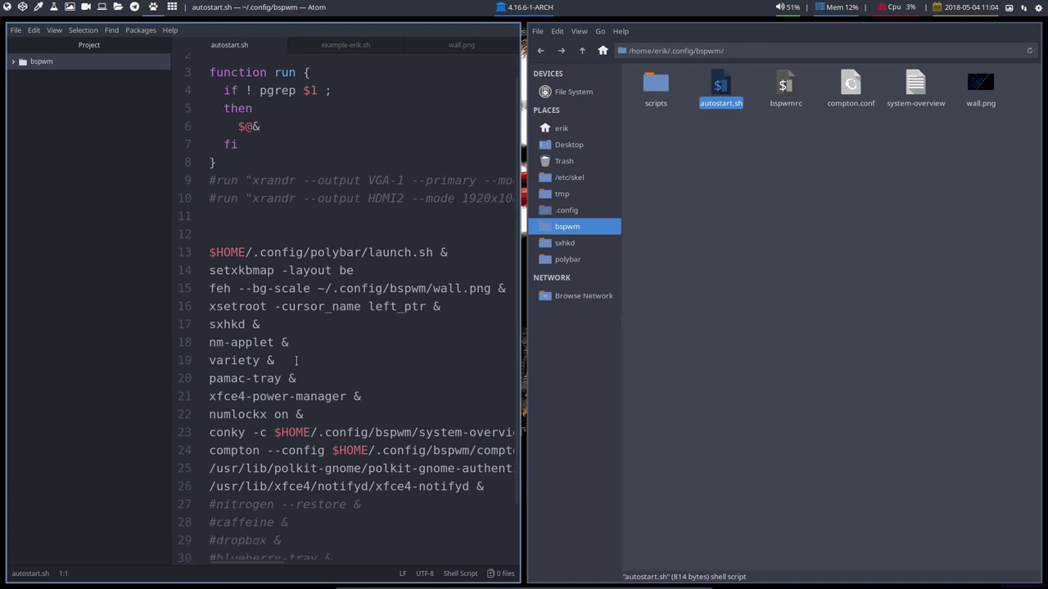
left_click(328, 378)
key("Return")
type("s")
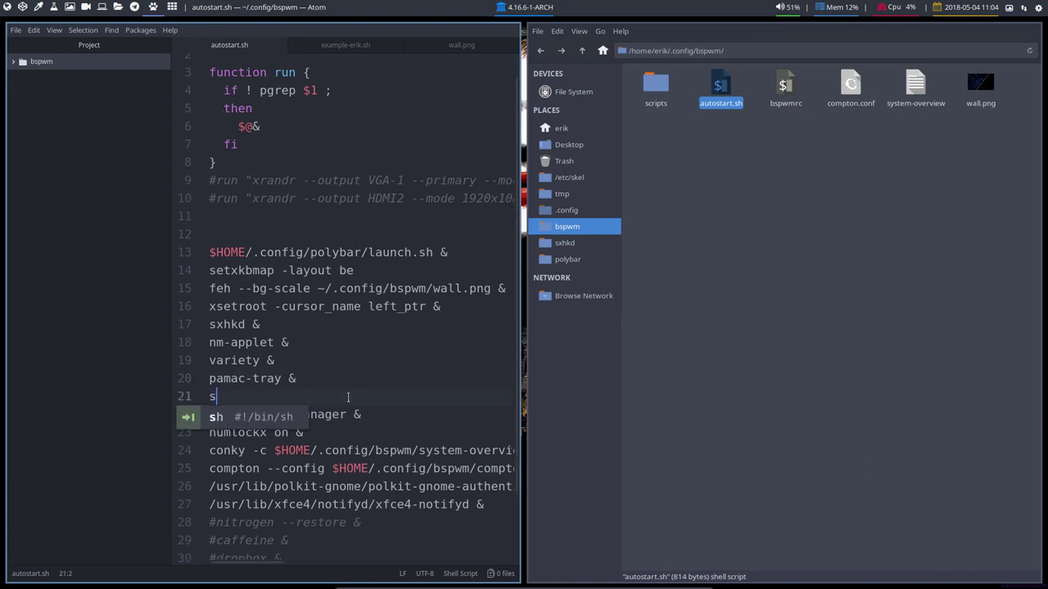
type("cree")
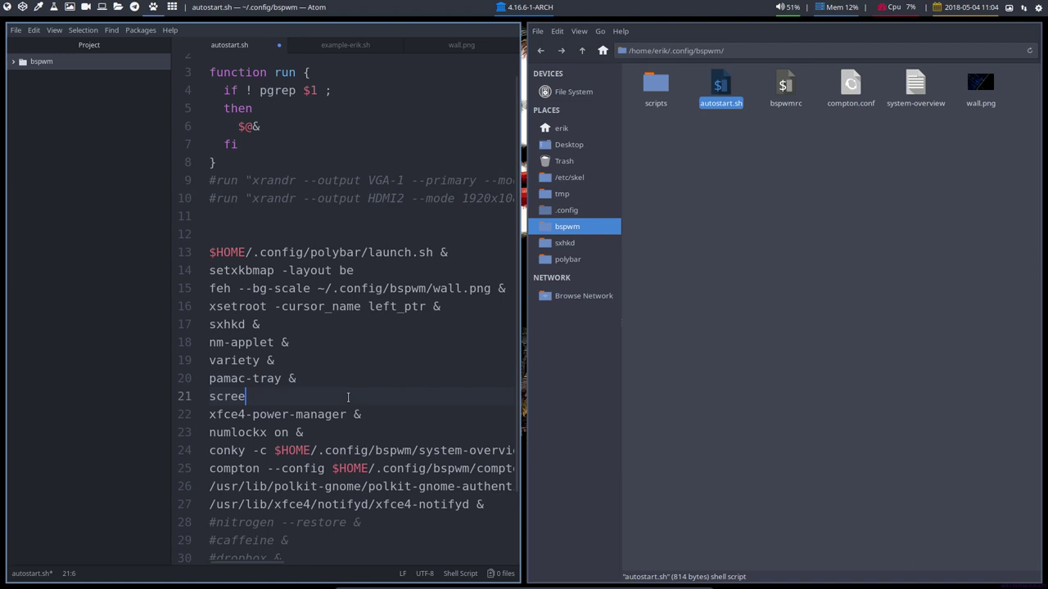
type("nkey &")
Log out and log back in with the account password to restart the session with the edited autostart.sh.
key("super+x")
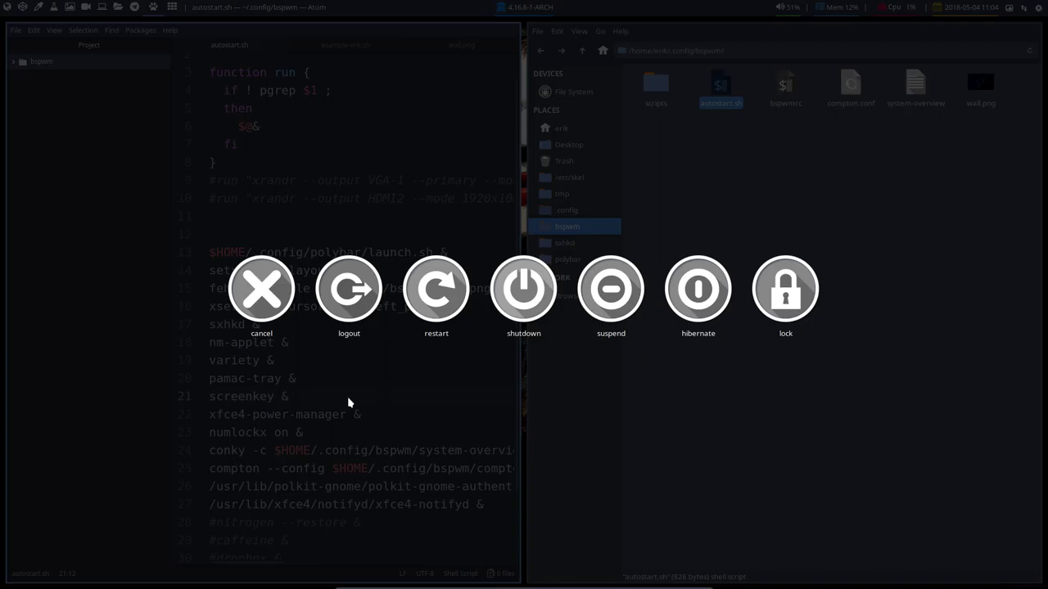
left_click(349, 289)
type("••")
key("Return")
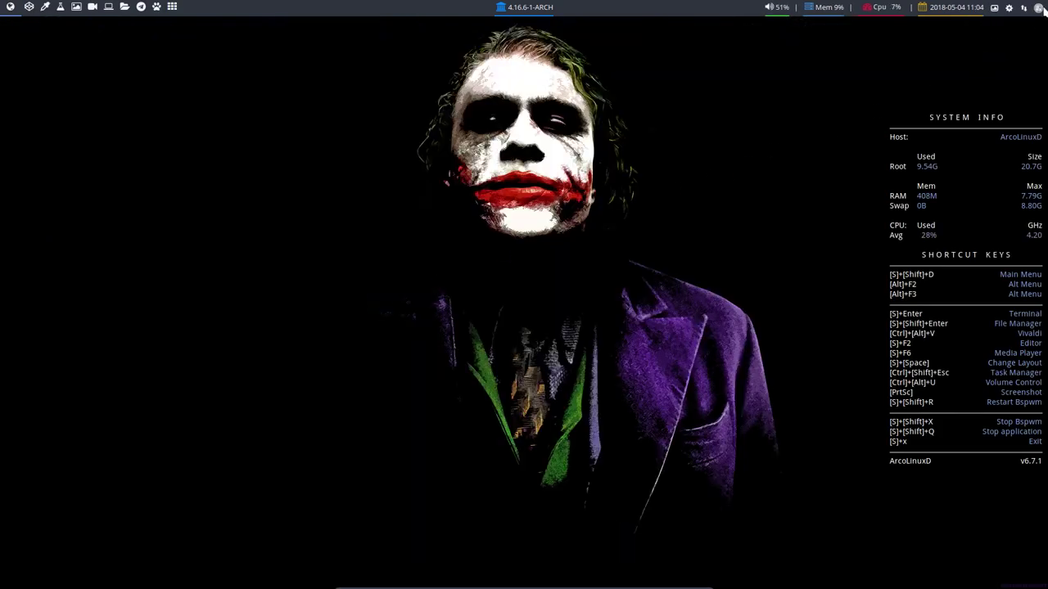
Open a terminal and close it again.
key("ctrl+alt+t")
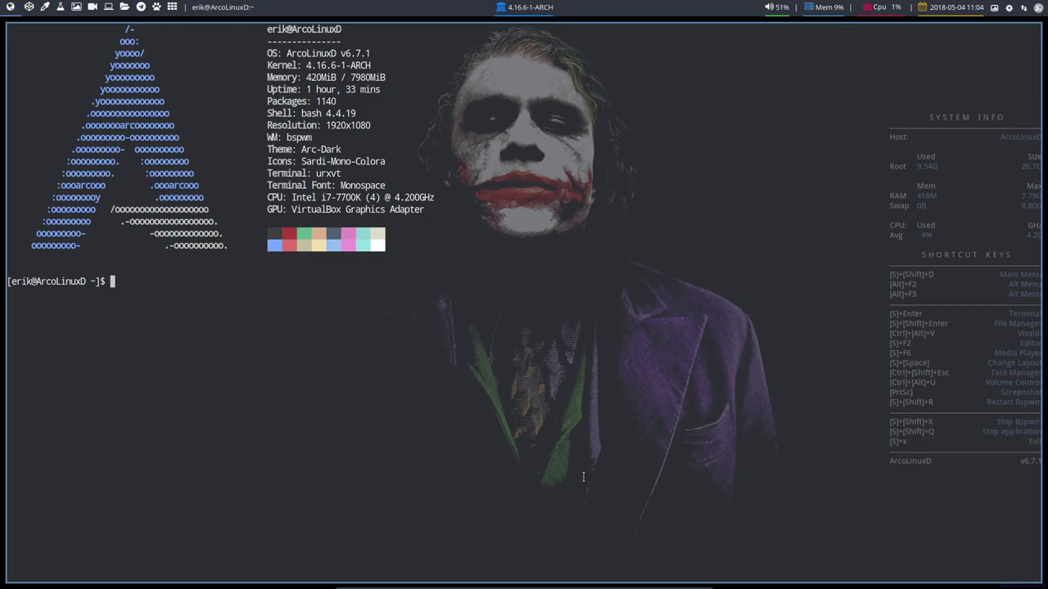
key("super+shift+q")
Open a file manager and open sxhkdrc from the sxhkd configuration folder in Sublime Text.
key("super+shift+Return")
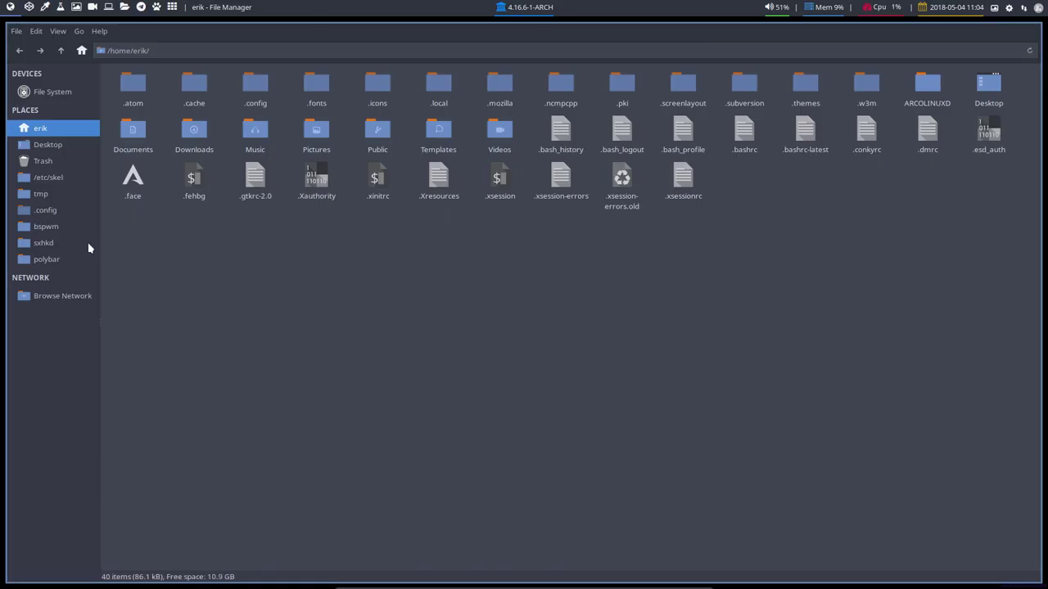
left_click(49, 228)
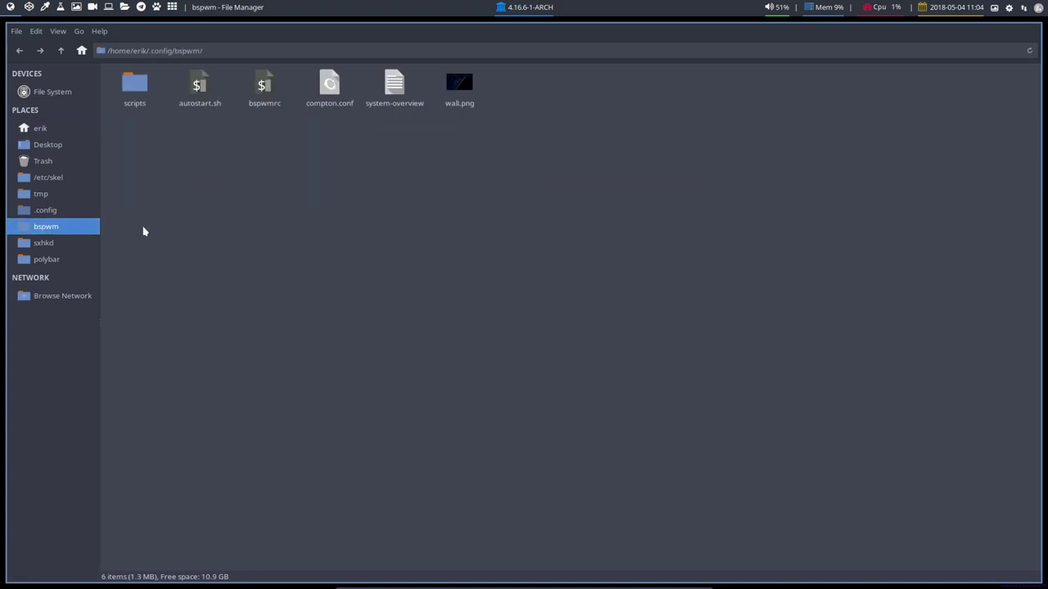
left_click(54, 246)
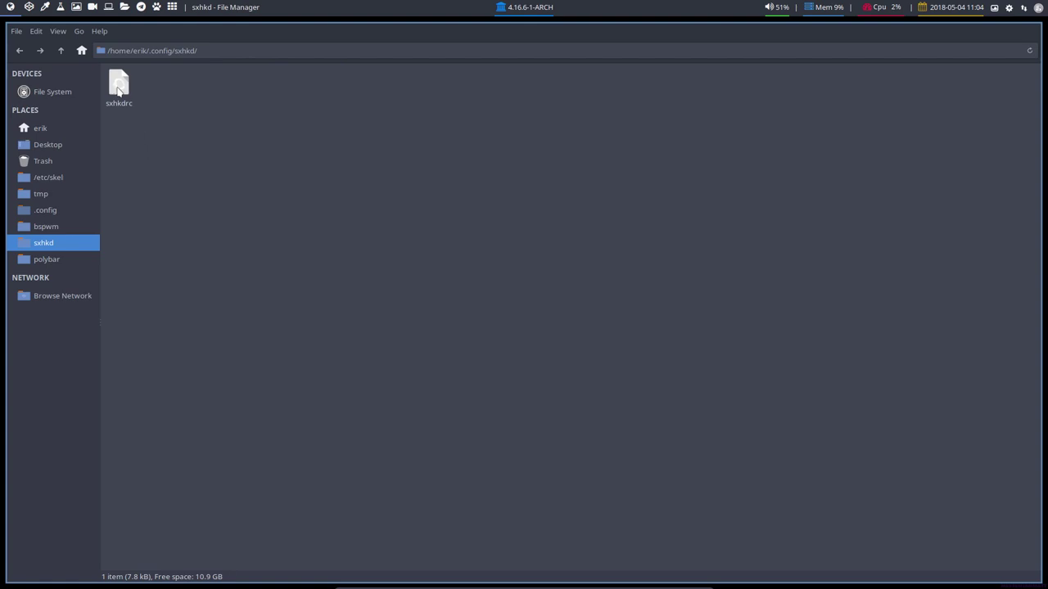
left_click(119, 84)
right_click(119, 86)
mouse_move(180, 110)
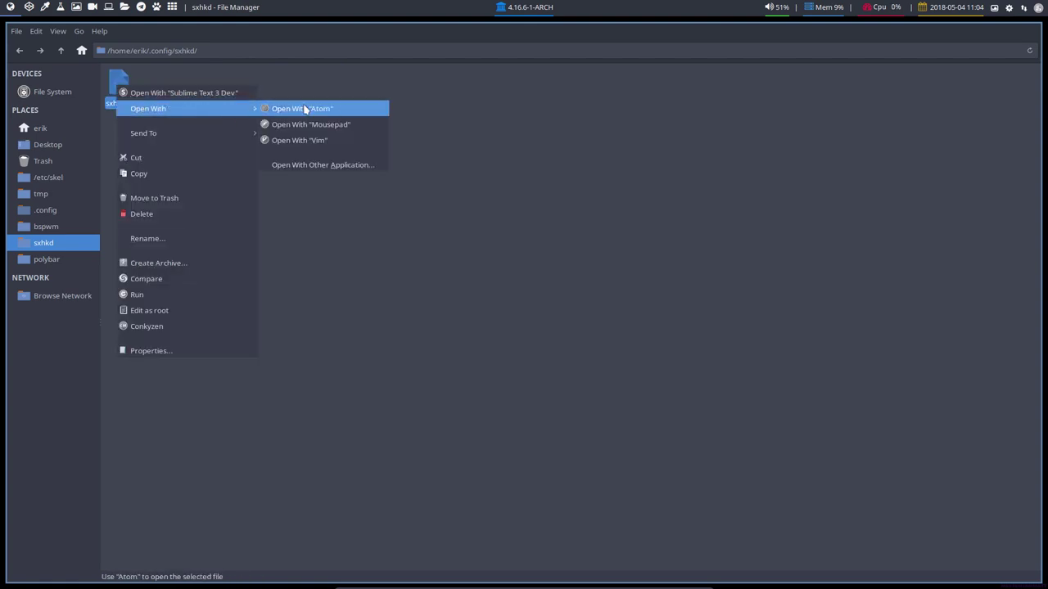
left_click(222, 94)
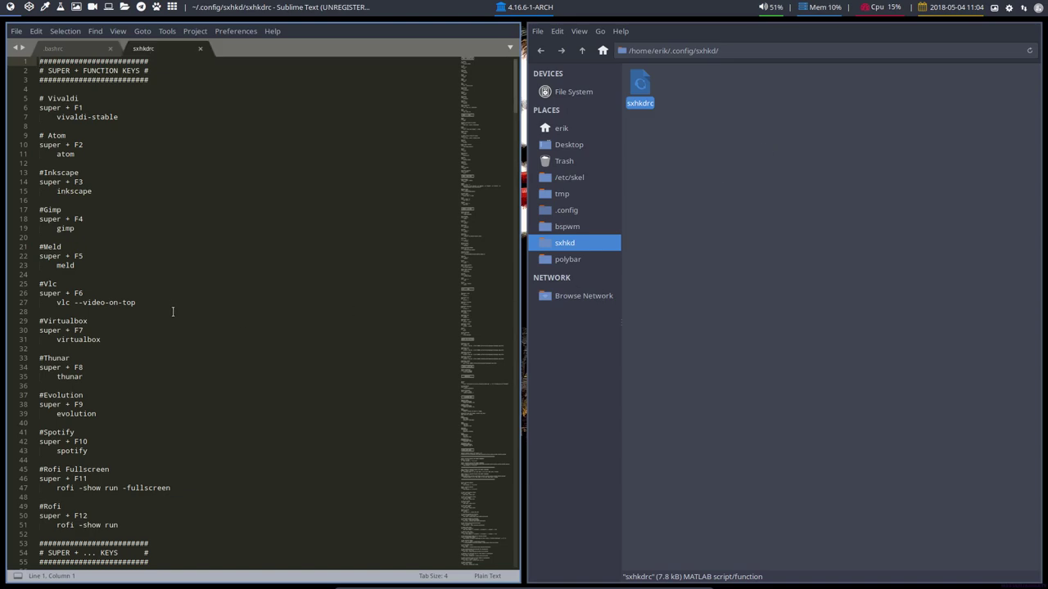
Enlarge the editor text and search sxhkdrc for "azerty".
scroll(172, 312, "up", 8, "ctrl")
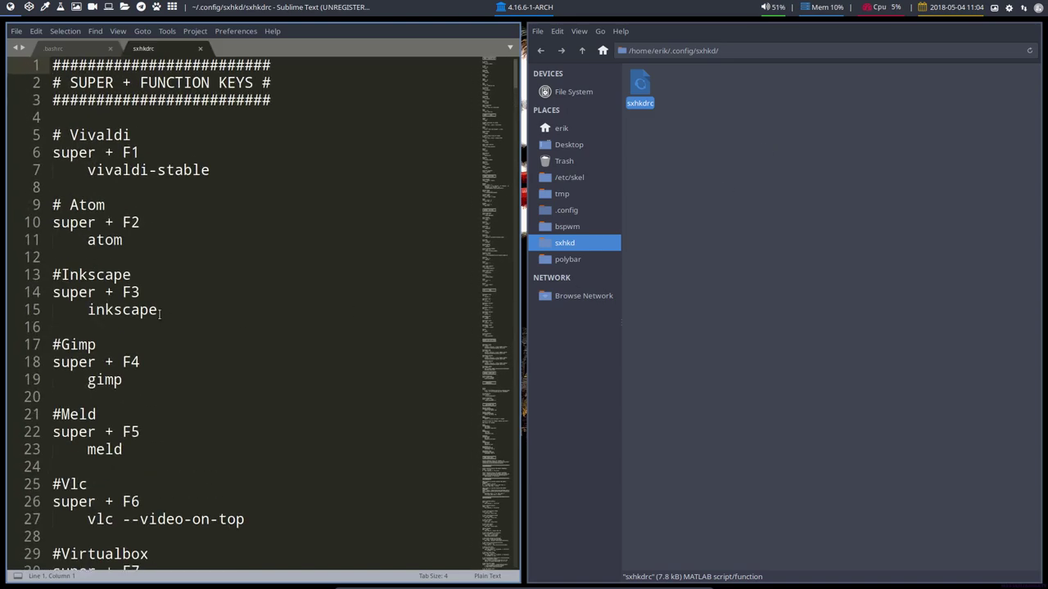
scroll(161, 313, "down", 11)
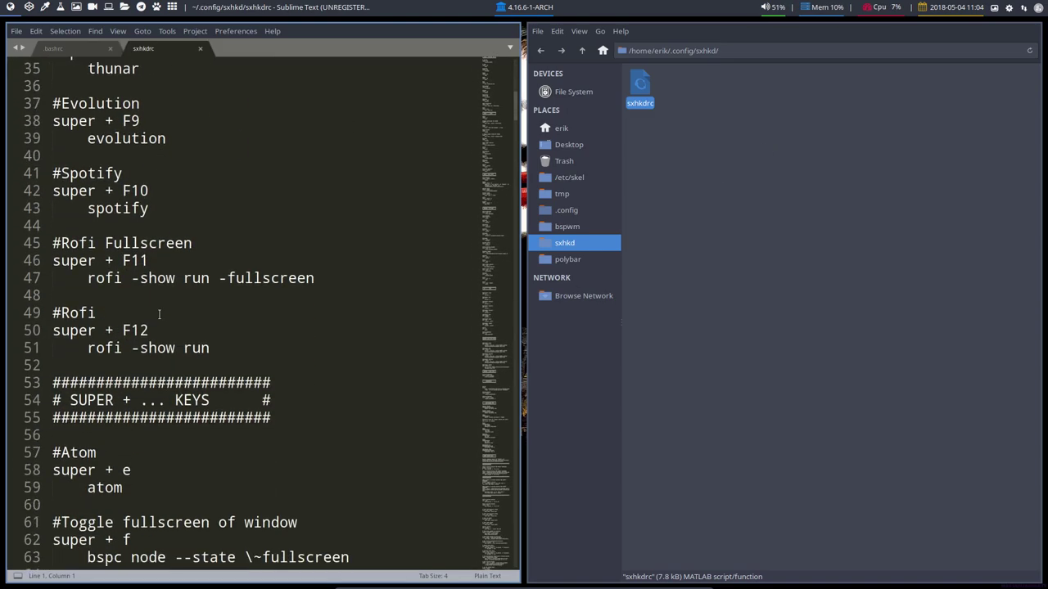
scroll(159, 313, "down", 12)
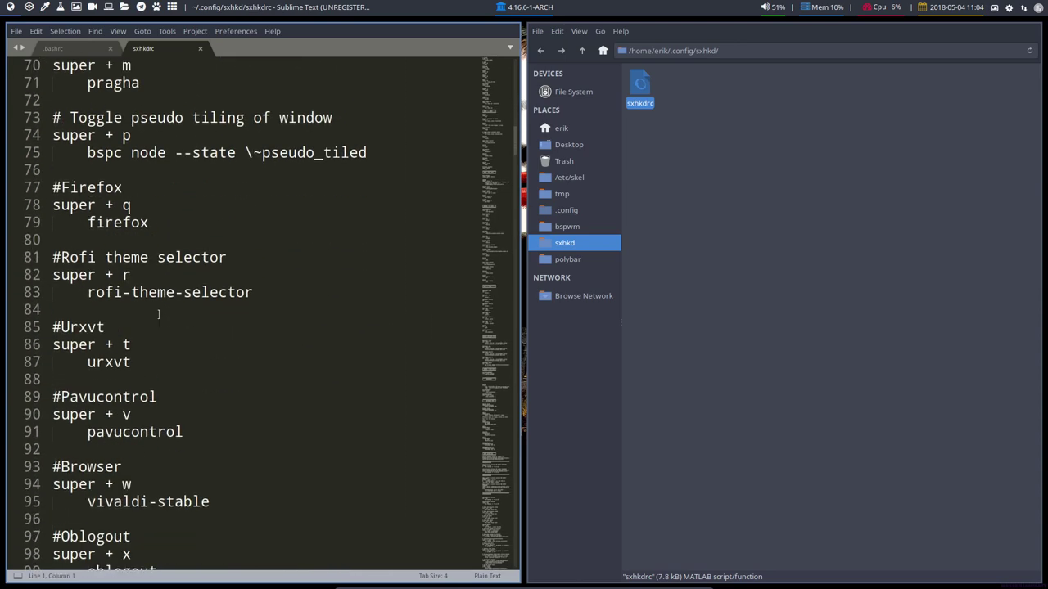
scroll(159, 314, "down", 9)
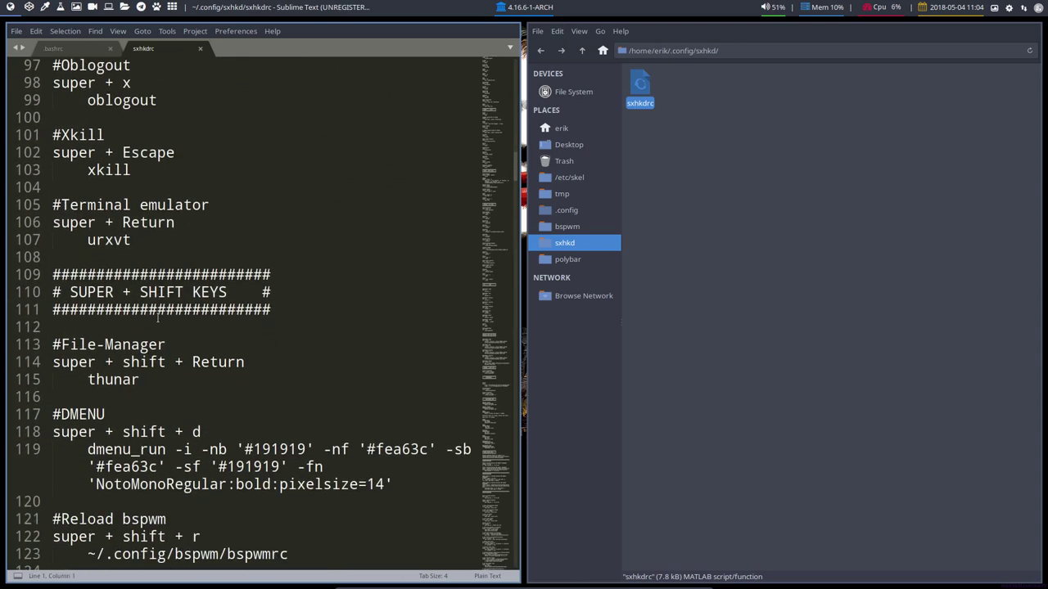
left_click(158, 319)
key("ctrl+f")
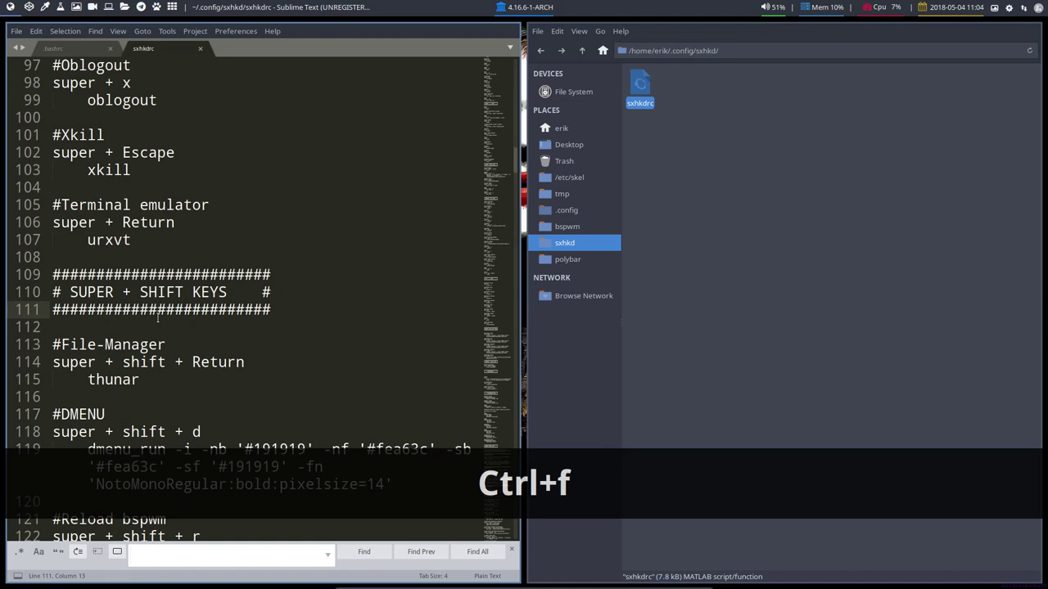
type("azerty")
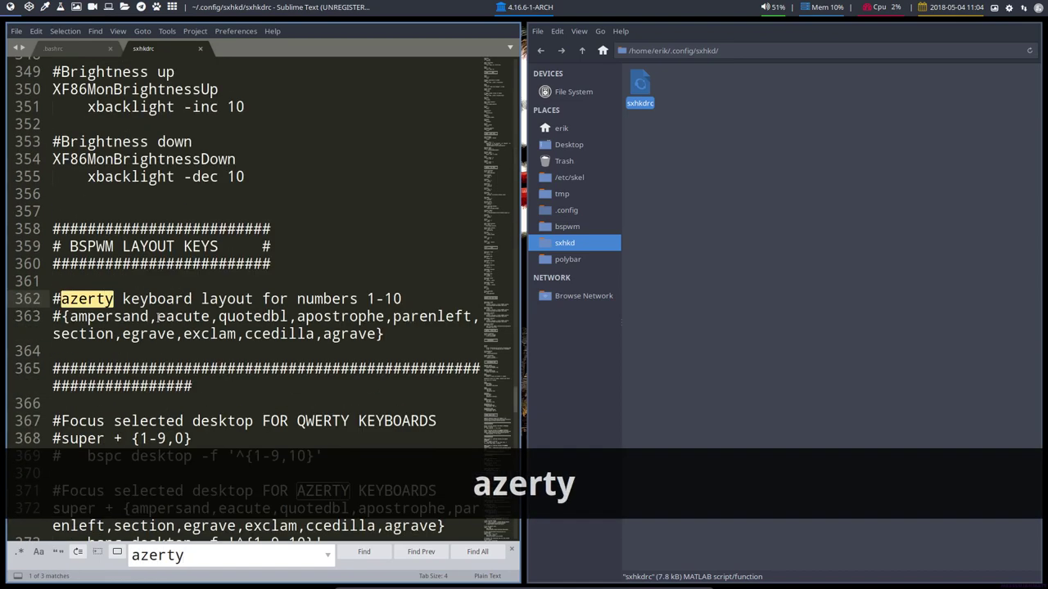
Step through the azerty matches to review the desktop focus and window move bindings.
left_click(375, 551)
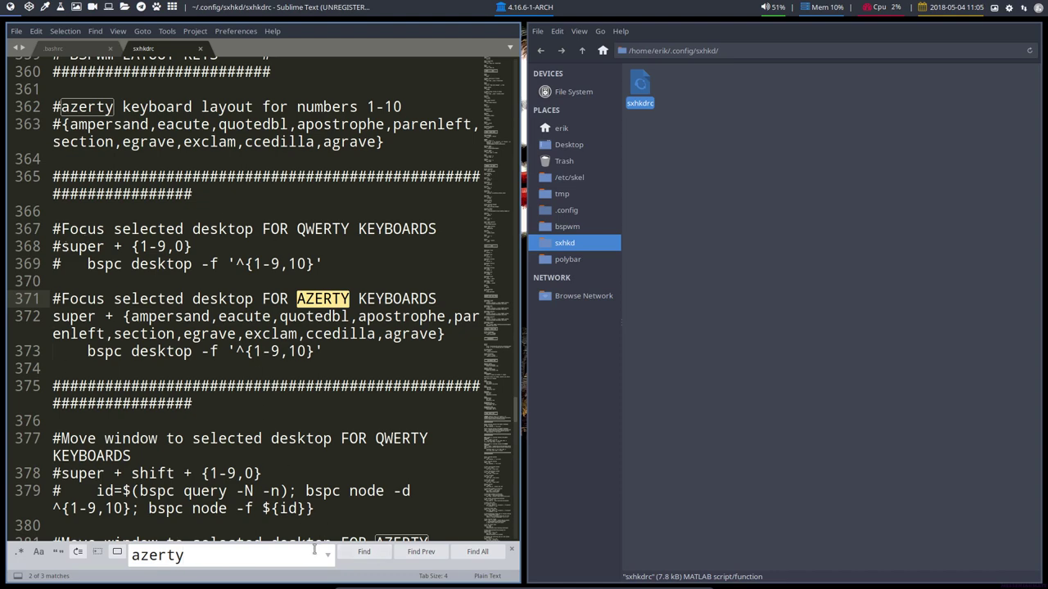
left_click(365, 552)
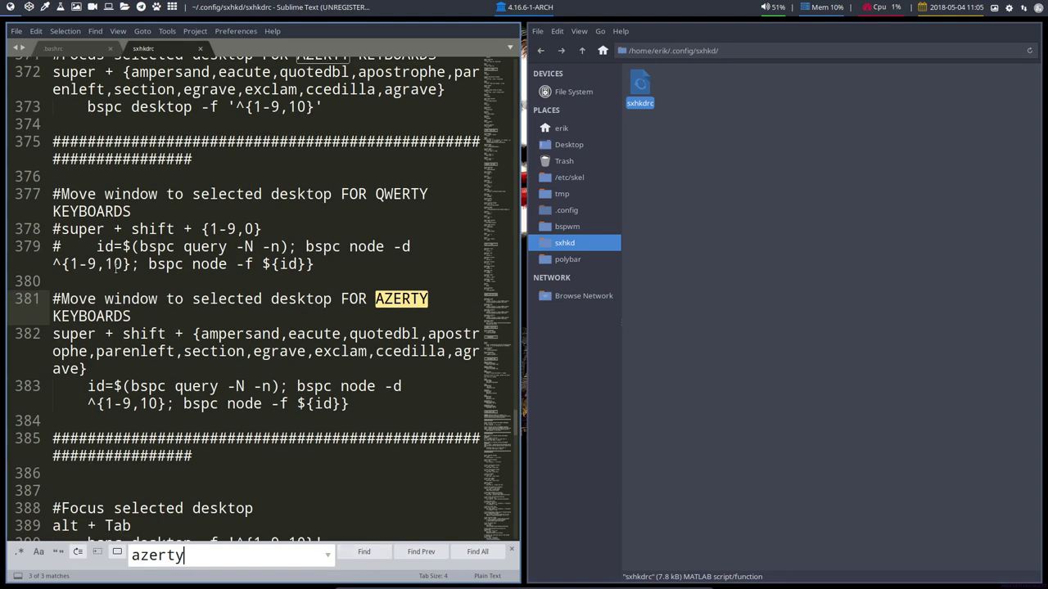
left_click(365, 552)
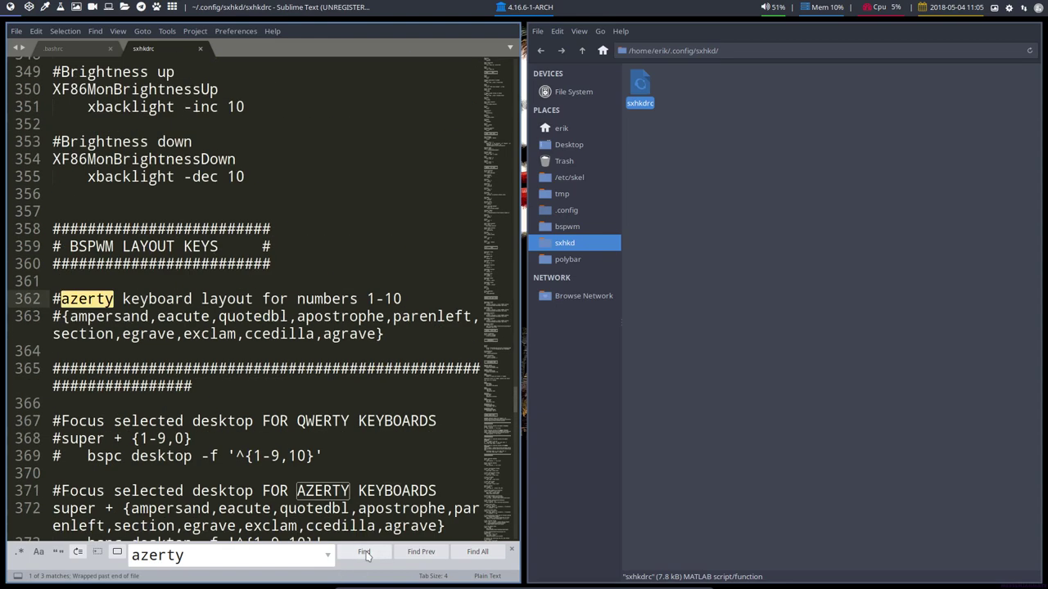
left_click(365, 553)
left_click(365, 553)
left_click(365, 552)
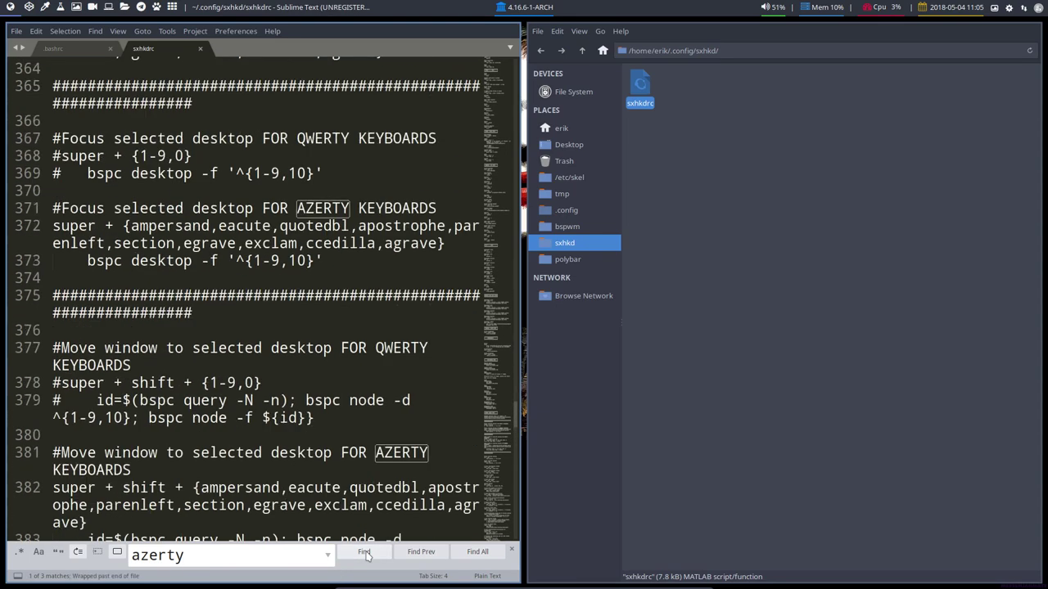